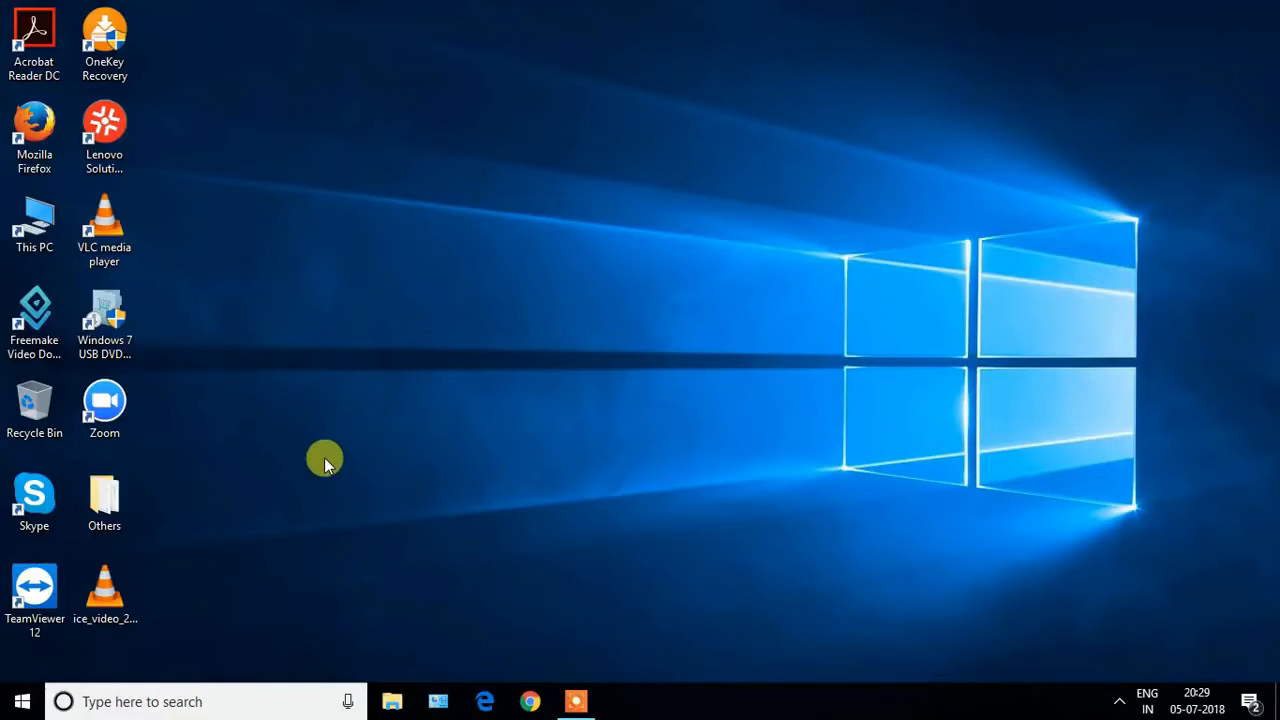
# Launch the Run dialog and run temp to open the Windows Temp folder.
pyautogui.click(195, 698)
pyautogui.write('run')
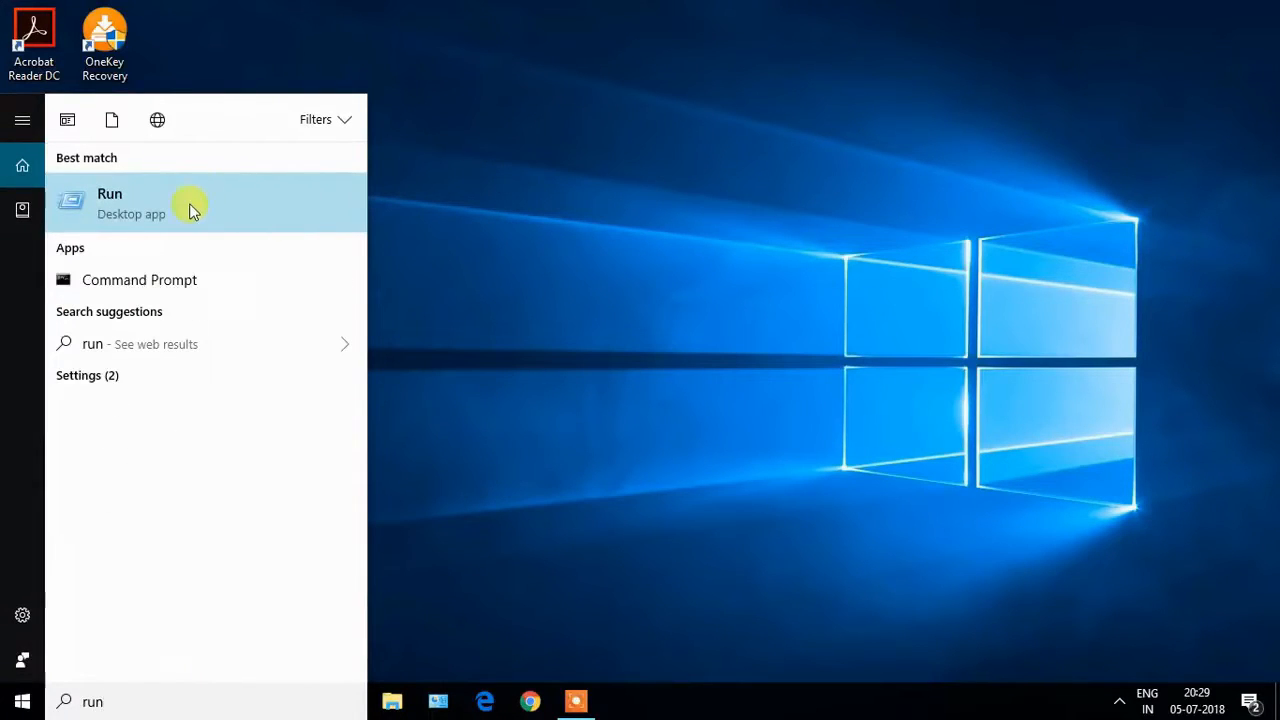
pyautogui.click(131, 206)
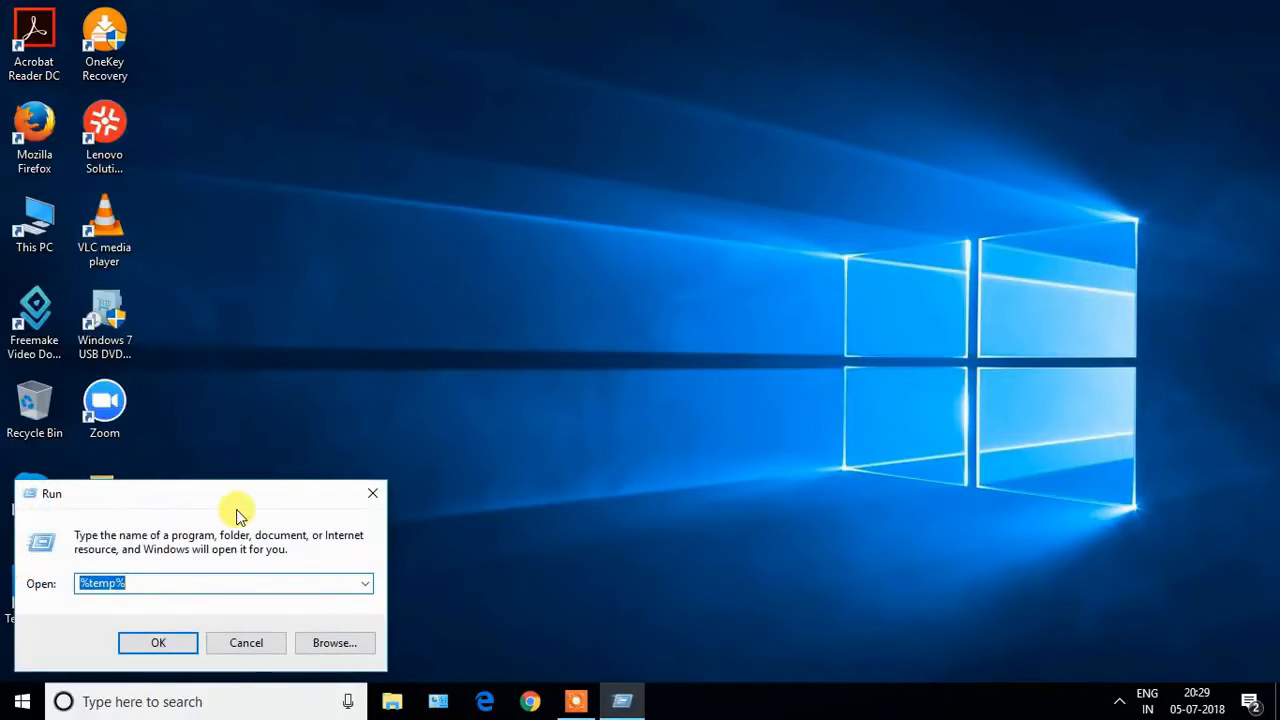
pyautogui.moveTo(229, 503); pyautogui.dragTo(642, 235)
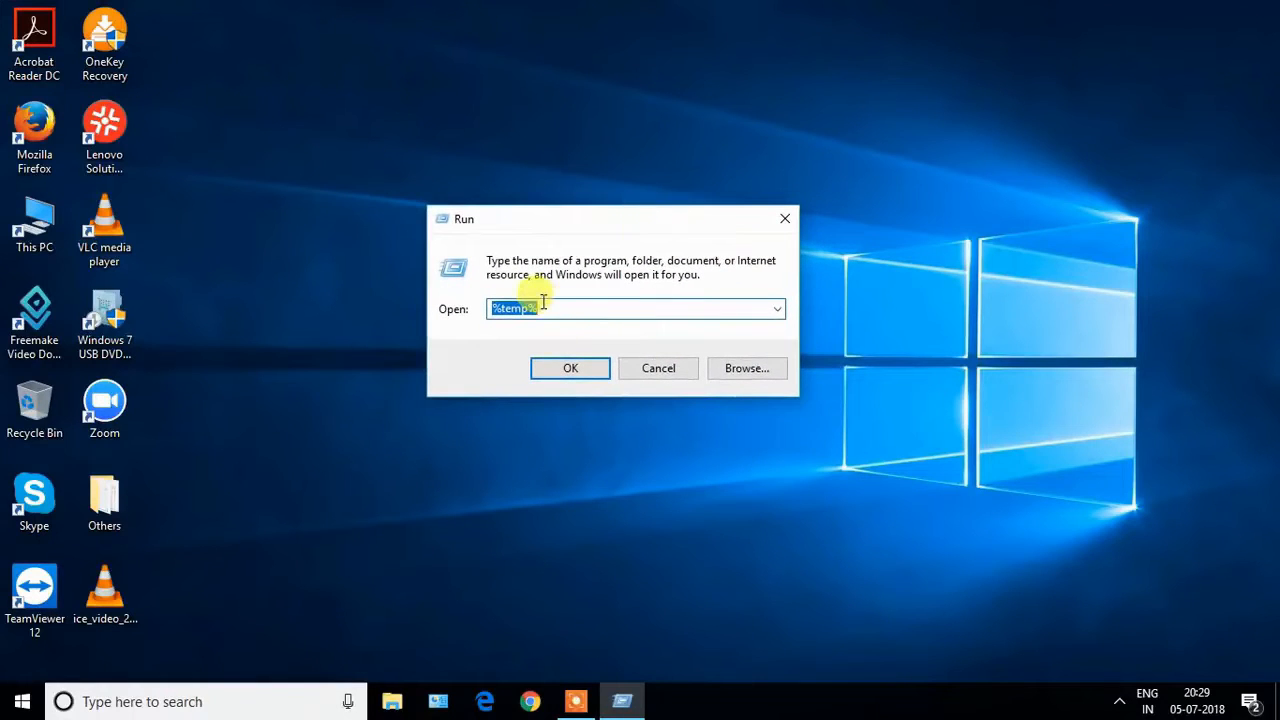
pyautogui.write('te')
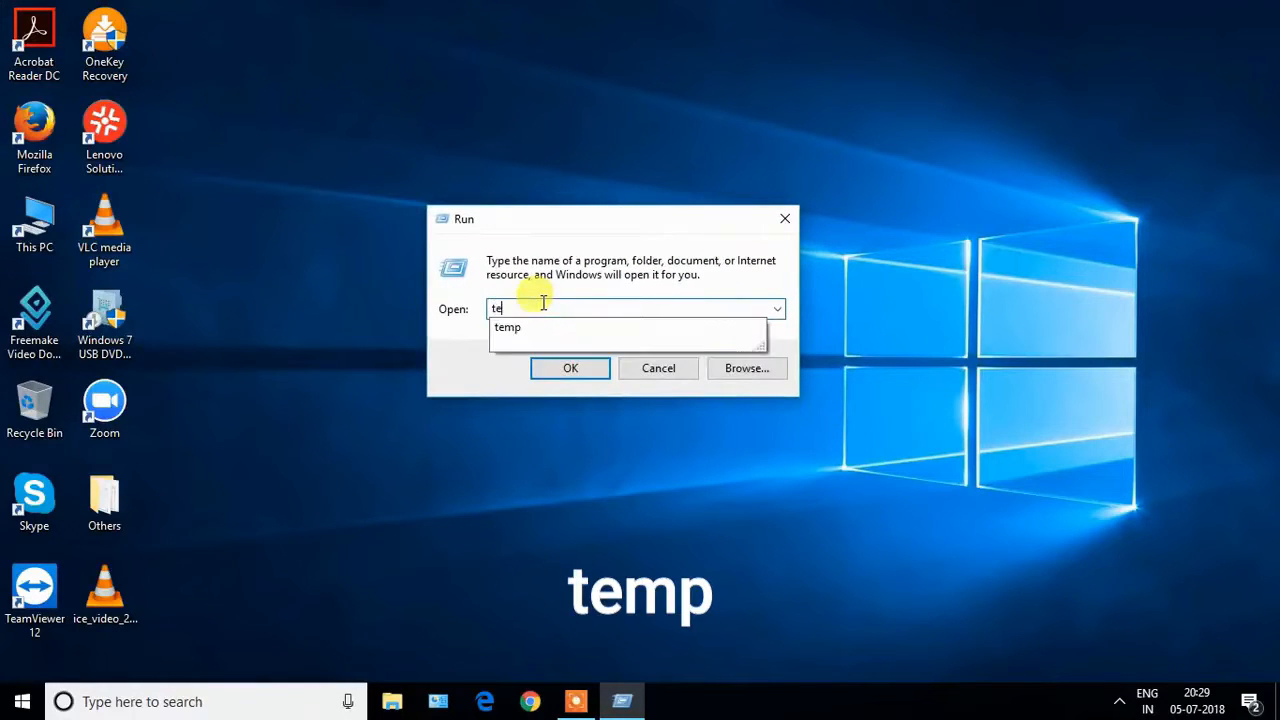
pyautogui.write('mp')
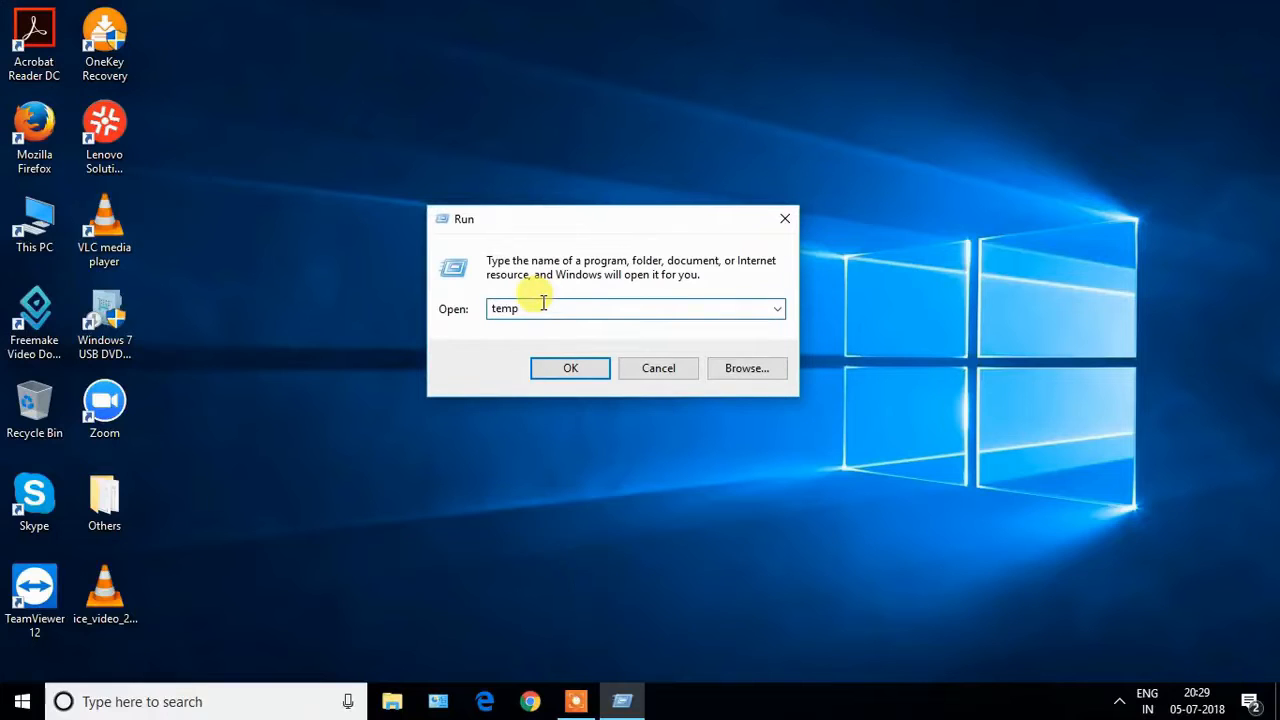
pyautogui.click(573, 376)
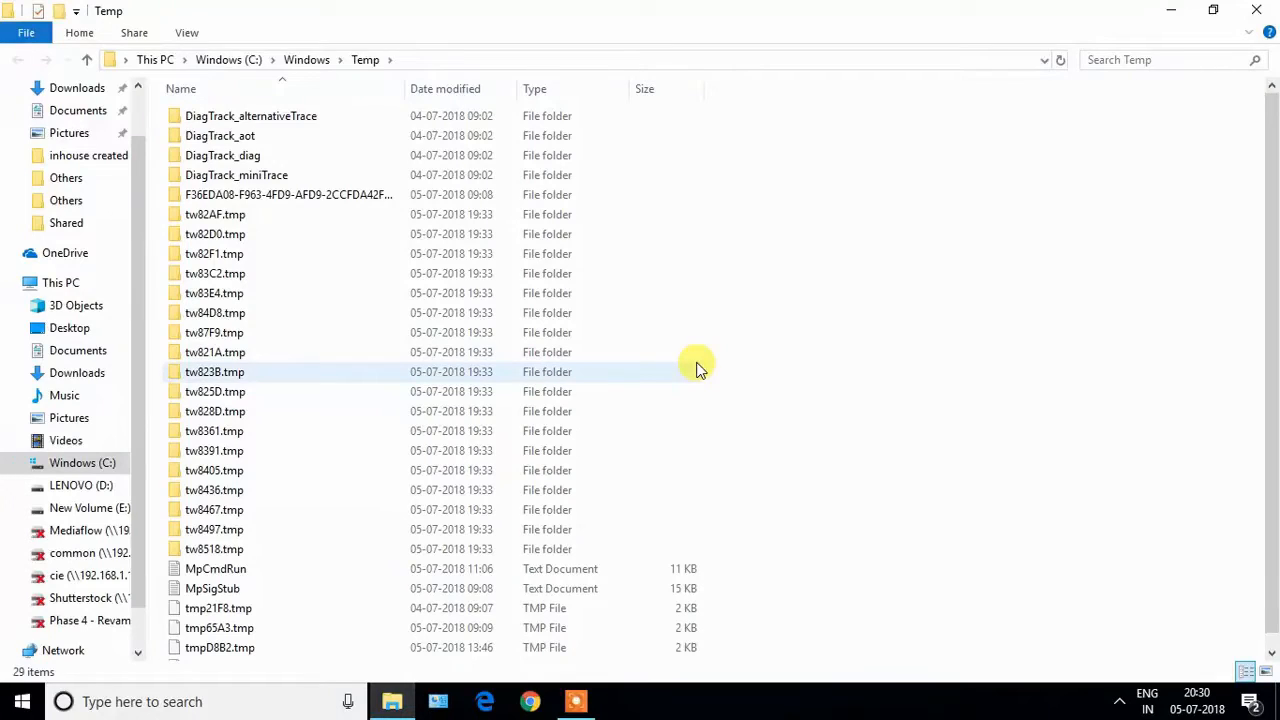
# Move all items in the Windows Temp folder to the Recycle Bin and close the folder.
pyautogui.hotkey('ctrl', 'a')
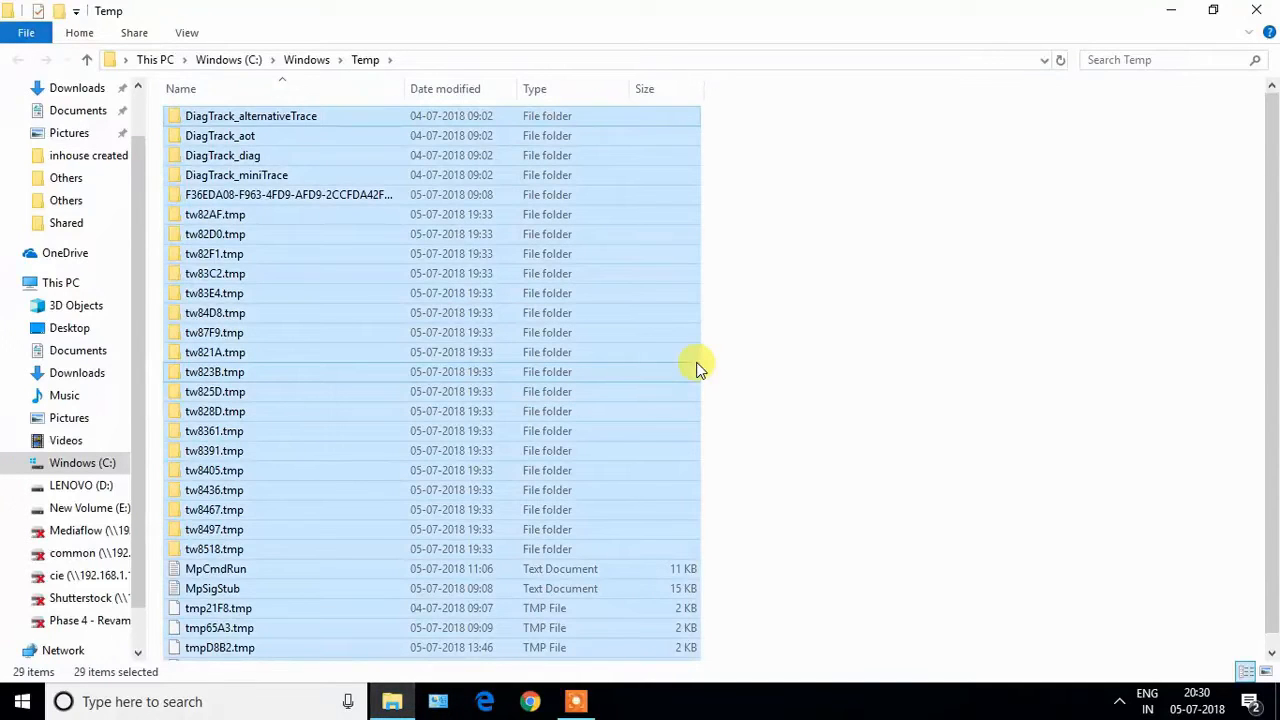
pyautogui.press('Delete')
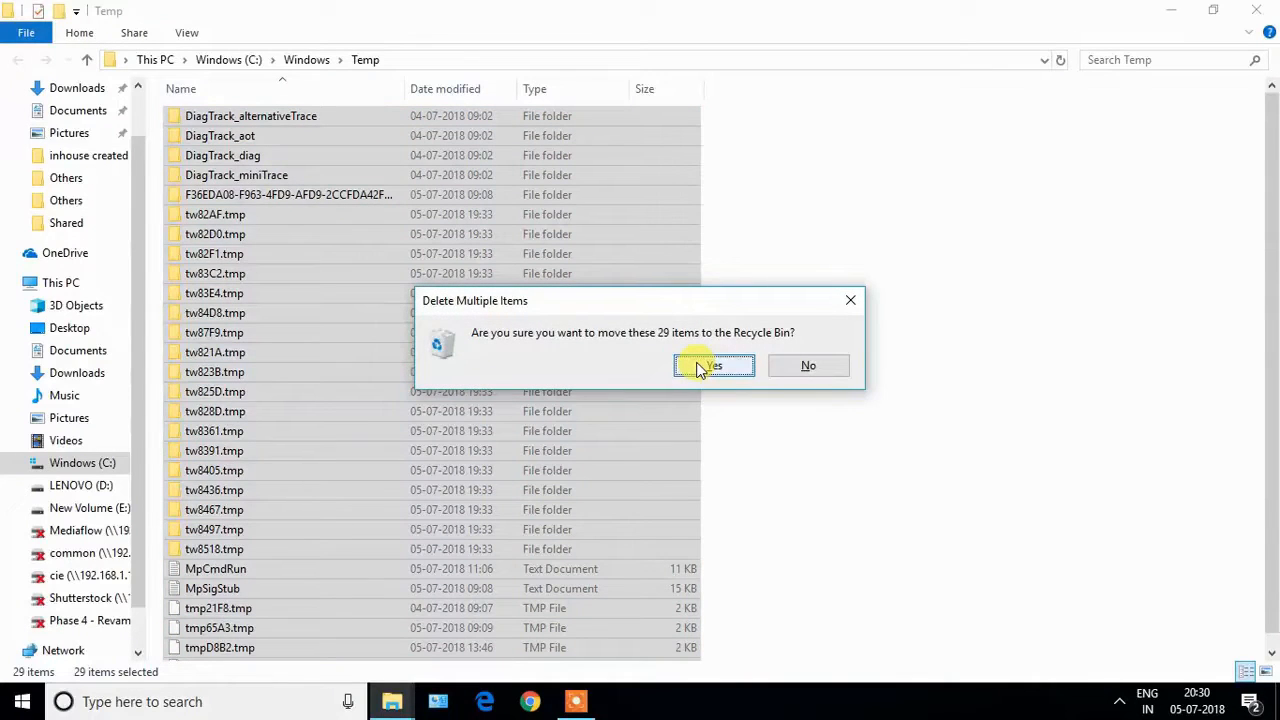
pyautogui.click(712, 366)
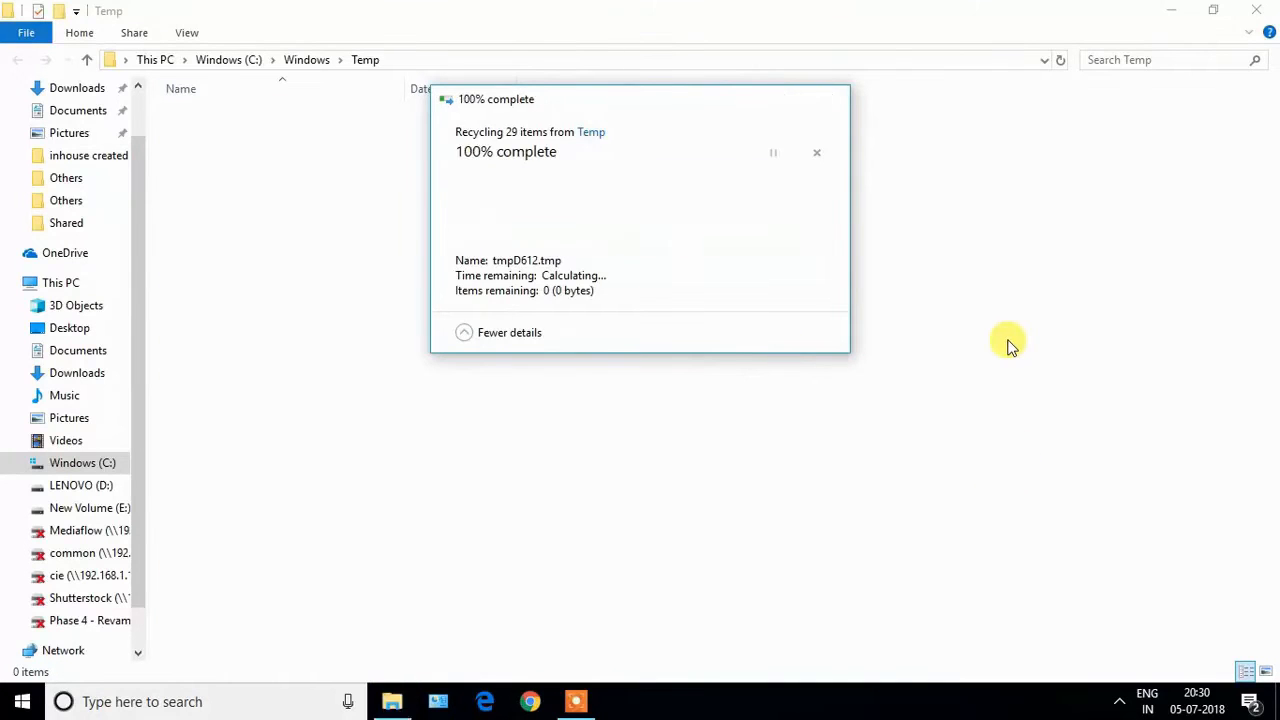
pyautogui.click(1270, 9)
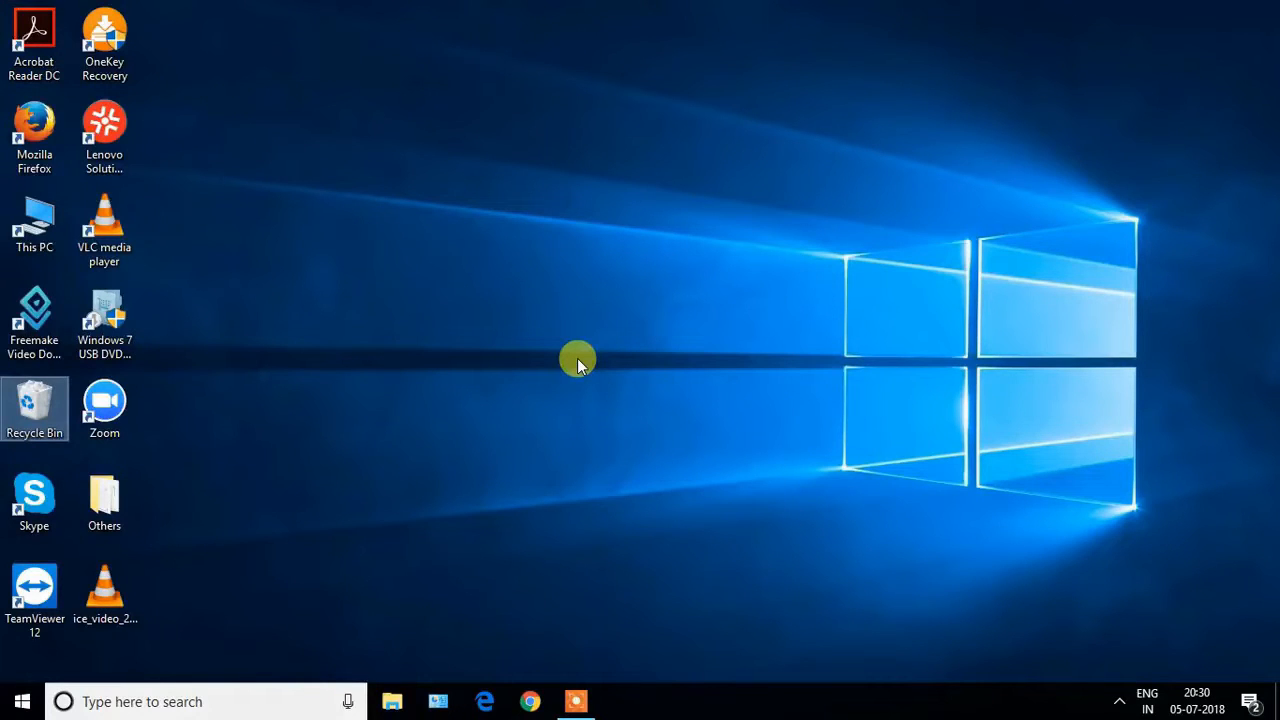
# Bring up the Run dialog again and run %temp% to open the user's local Temp folder.
pyautogui.click(180, 701)
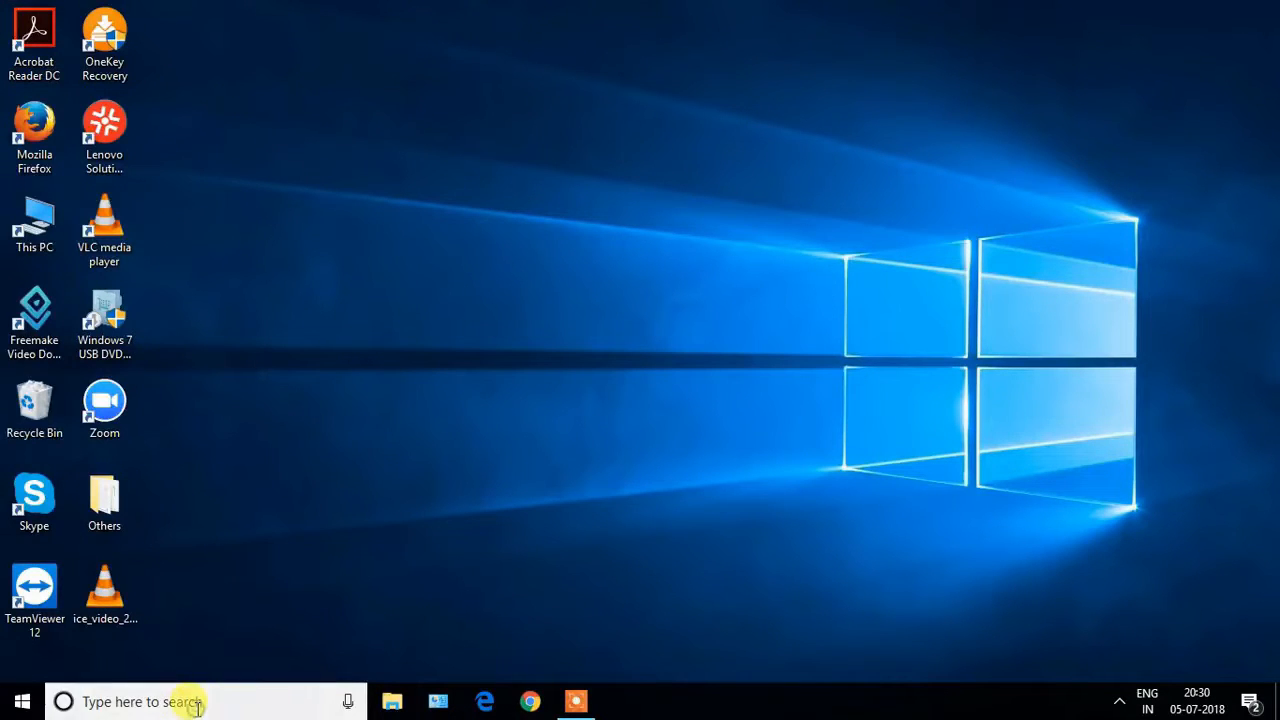
pyautogui.write('run')
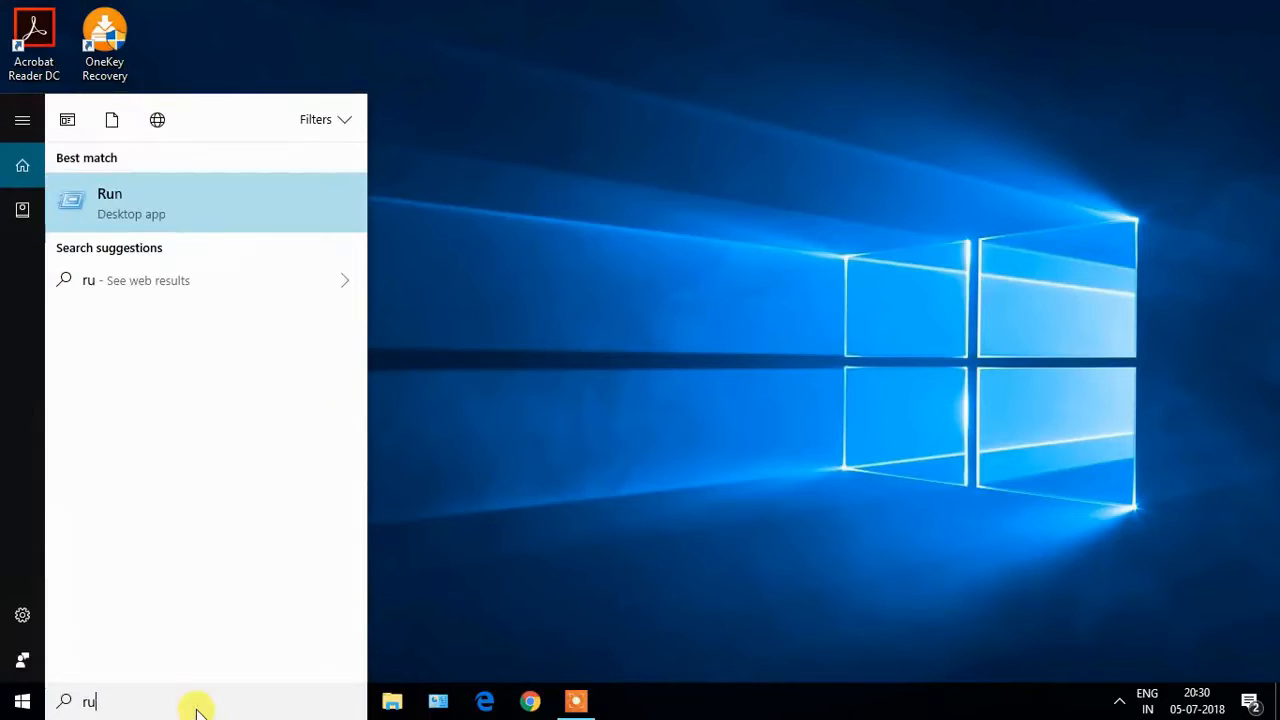
pyautogui.click(175, 215)
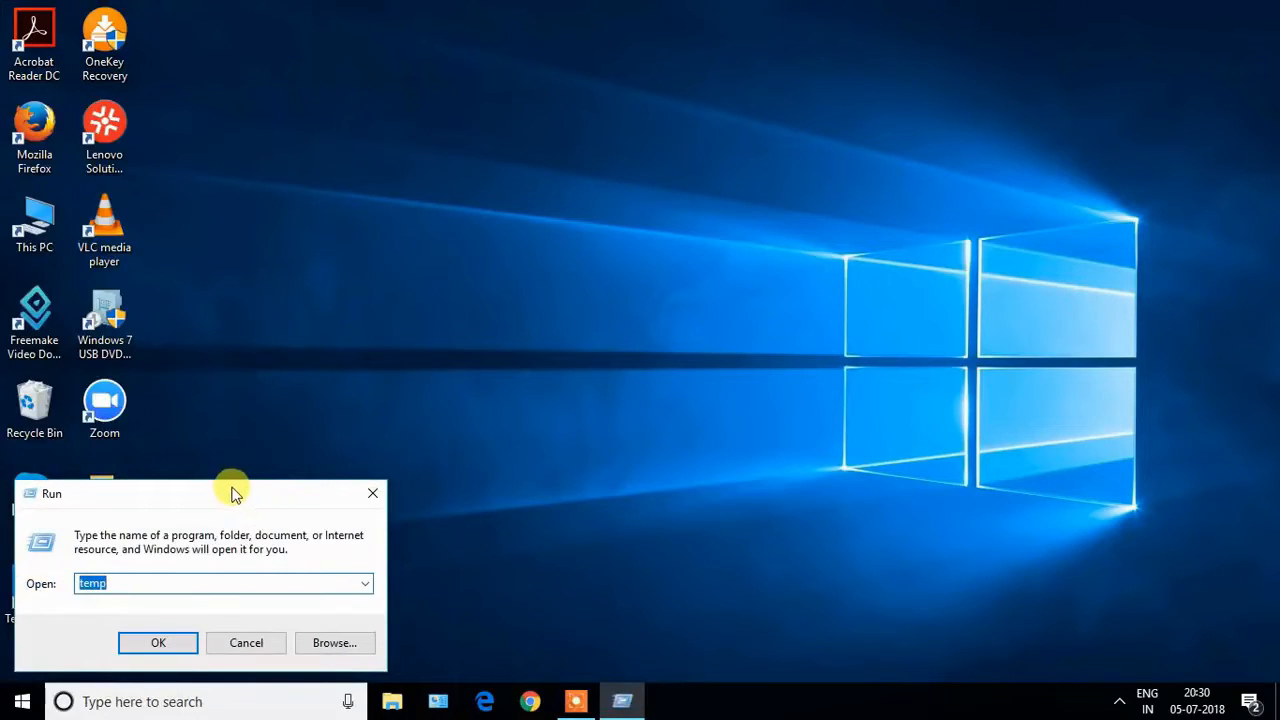
pyautogui.moveTo(222, 494); pyautogui.dragTo(592, 206)
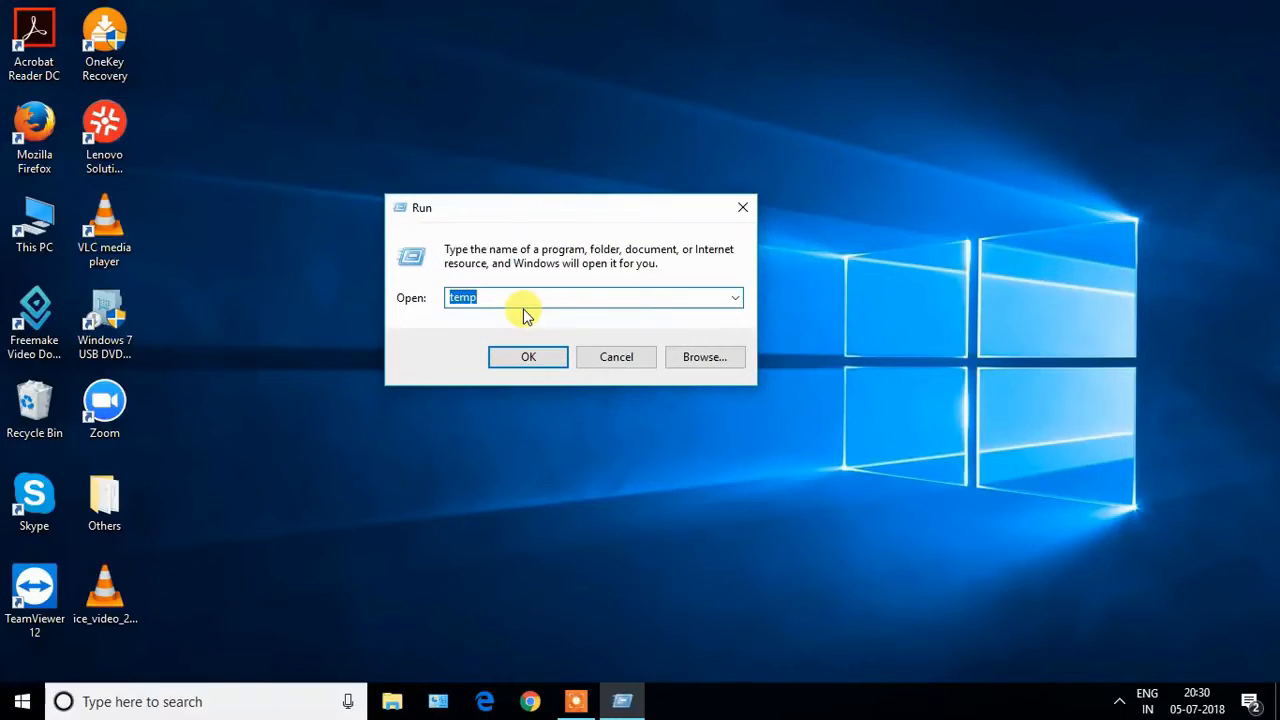
pyautogui.write('%')
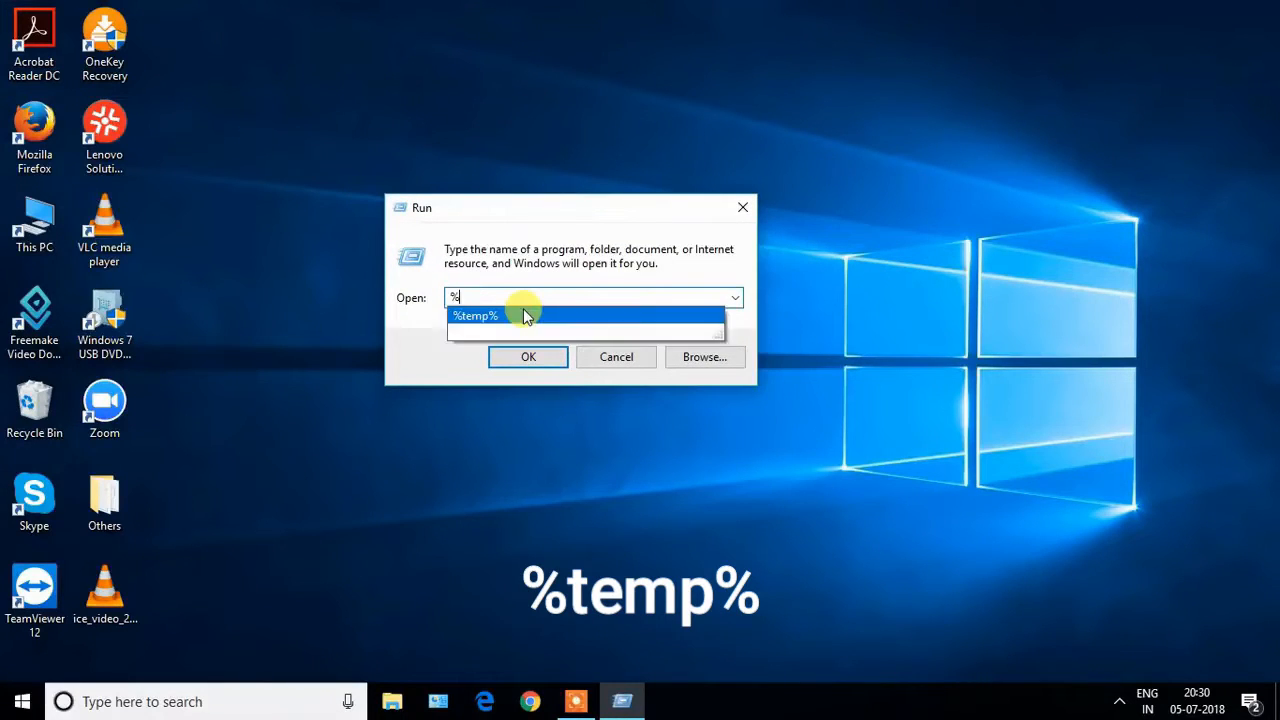
pyautogui.write('temp')
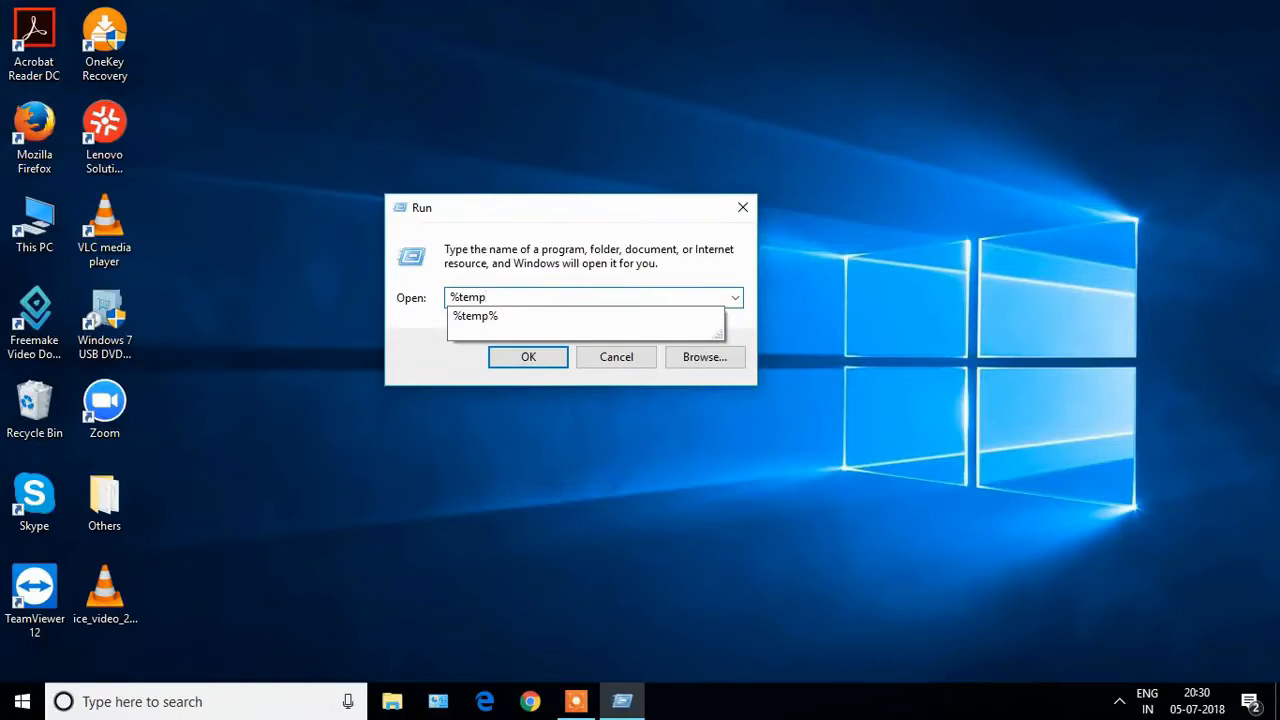
pyautogui.click(527, 314)
pyautogui.click(531, 355)
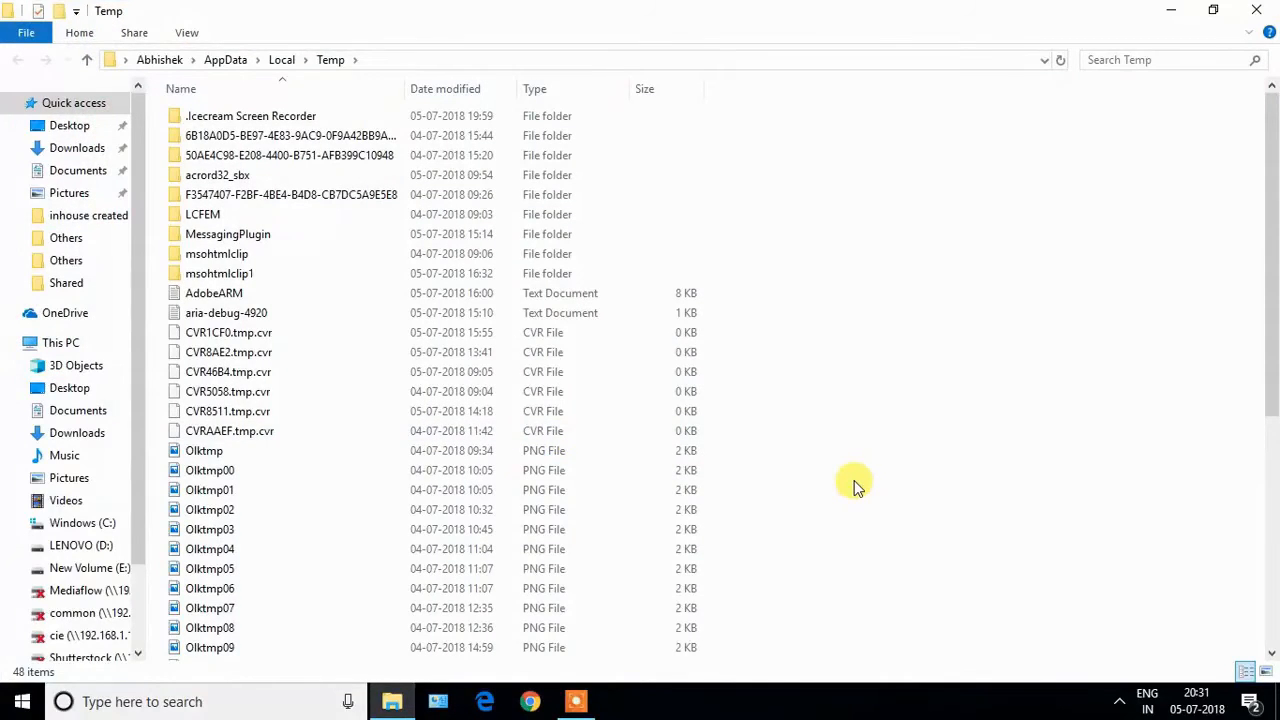
# Delete everything in the user's local Temp folder, skipping all files in use, and close the folder.
pyautogui.hotkey('ctrl', 'a')
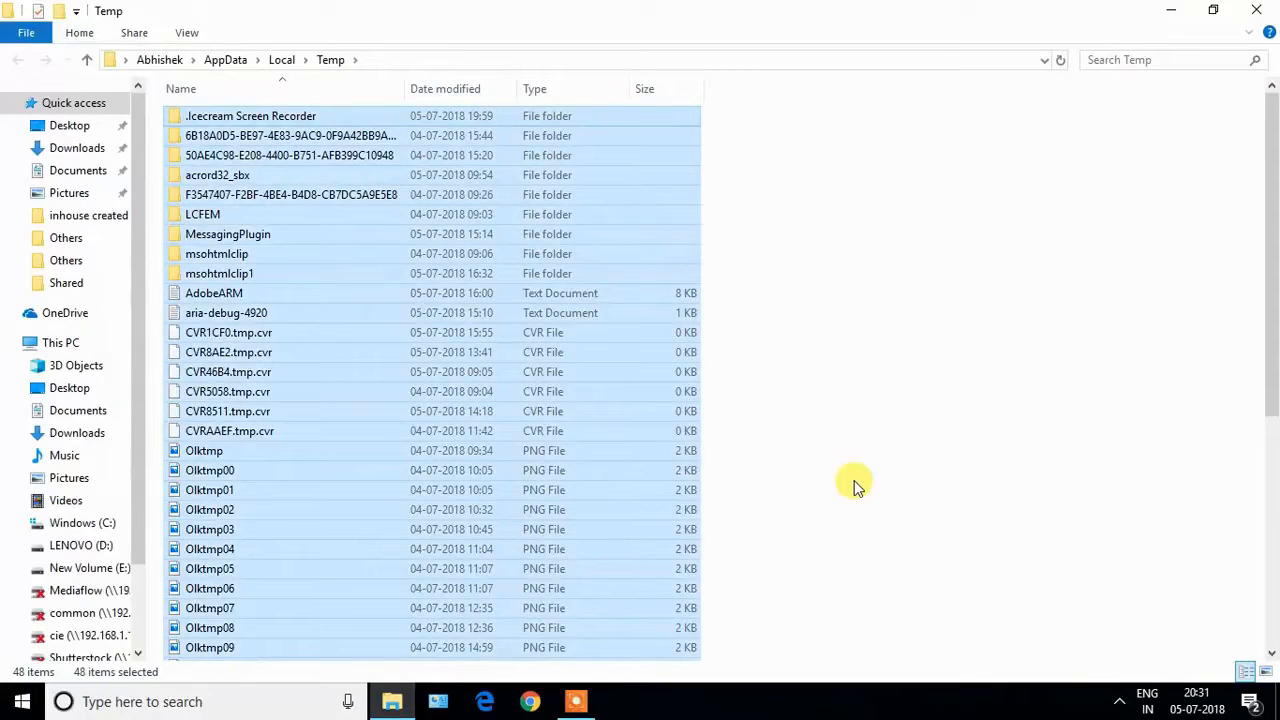
pyautogui.press('Delete')
pyautogui.press('Return')
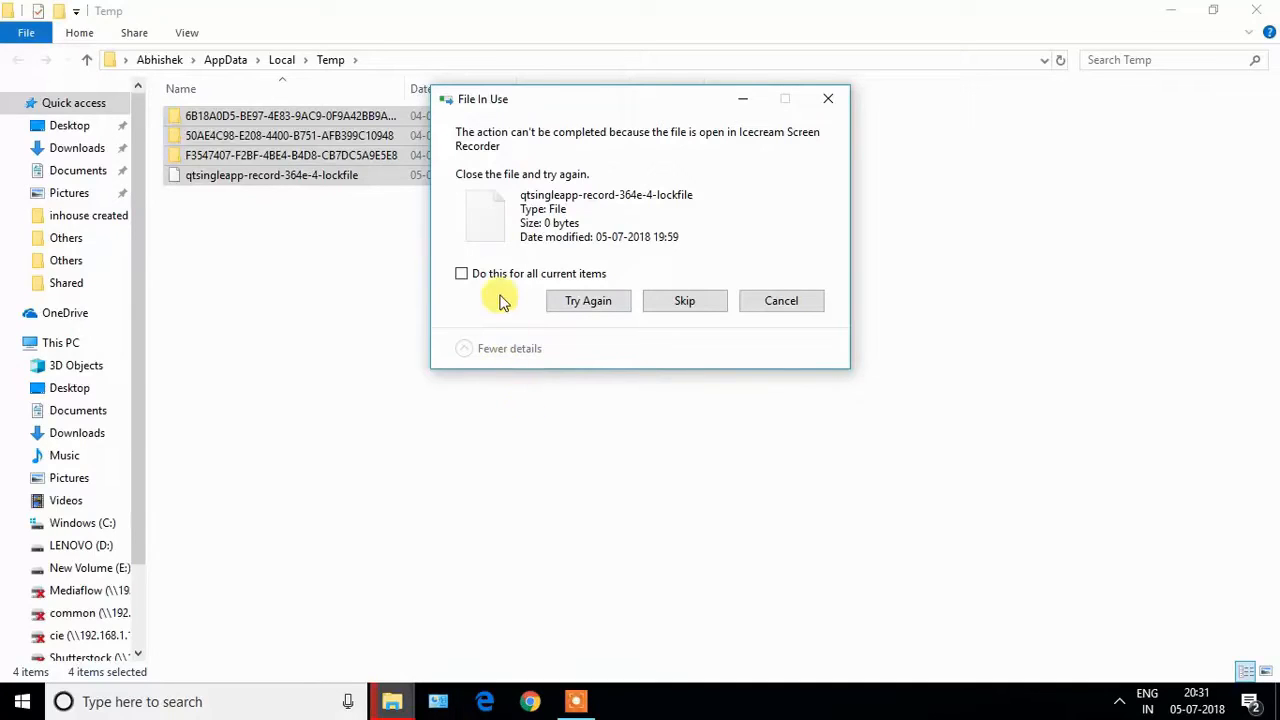
pyautogui.click(464, 277)
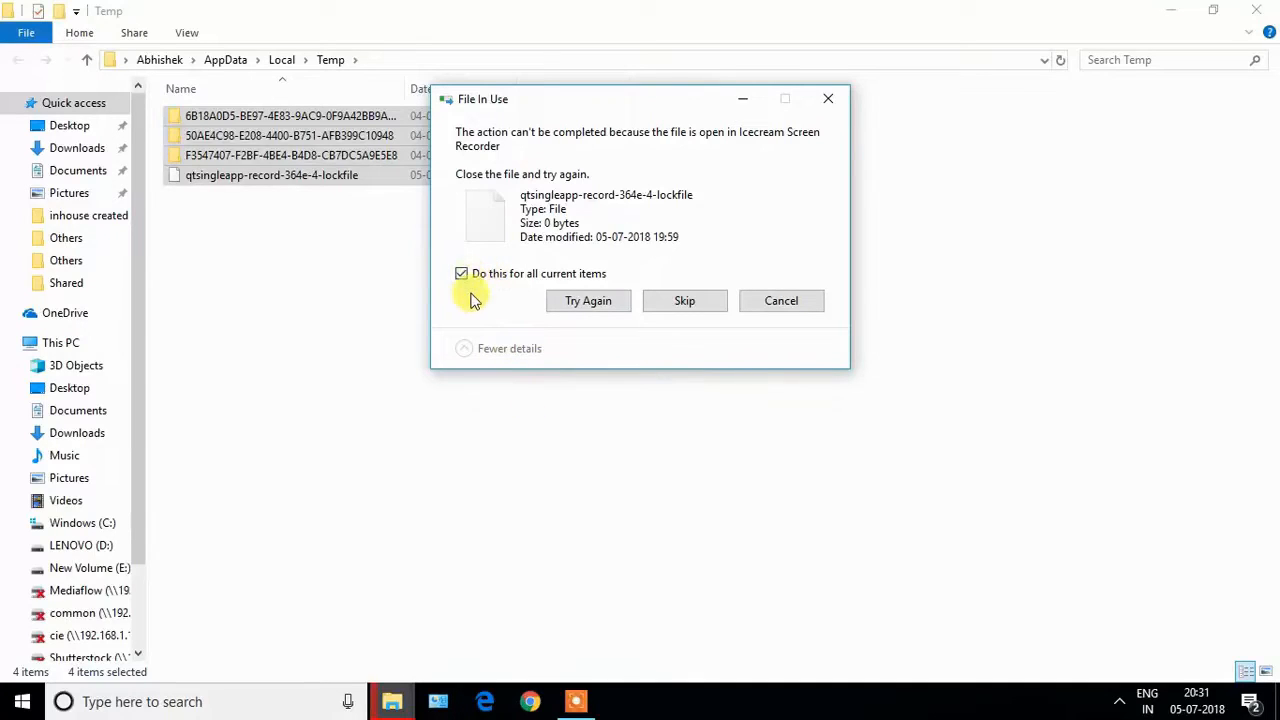
pyautogui.click(685, 303)
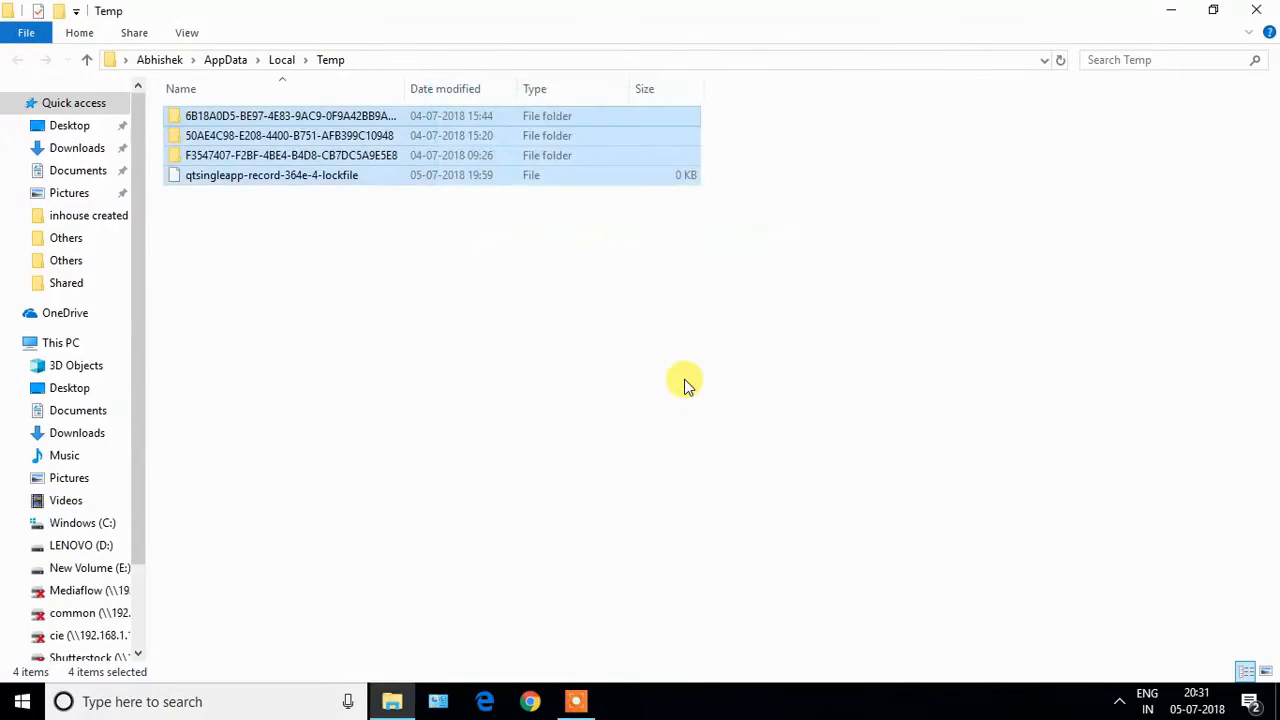
pyautogui.click(1256, 10)
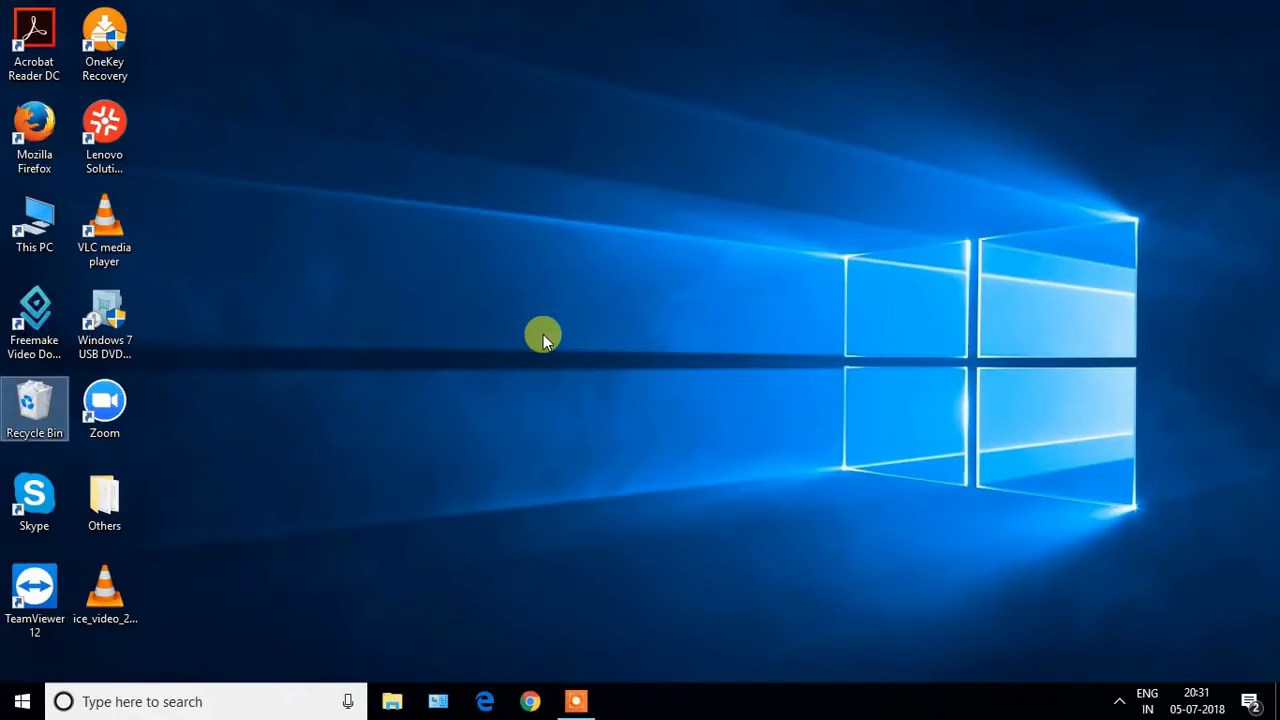
# Run prefetch from the Run dialog to open the Windows Prefetch folder.
pyautogui.press('super+r')
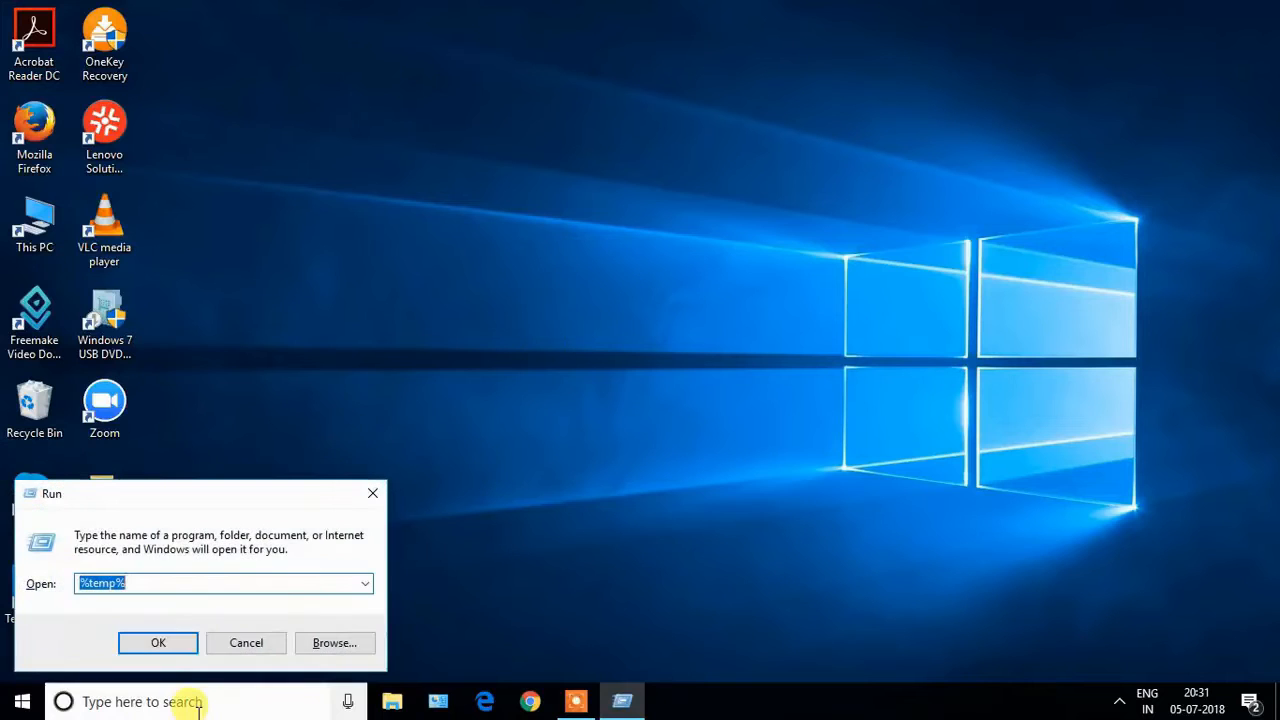
pyautogui.moveTo(251, 500); pyautogui.dragTo(676, 230)
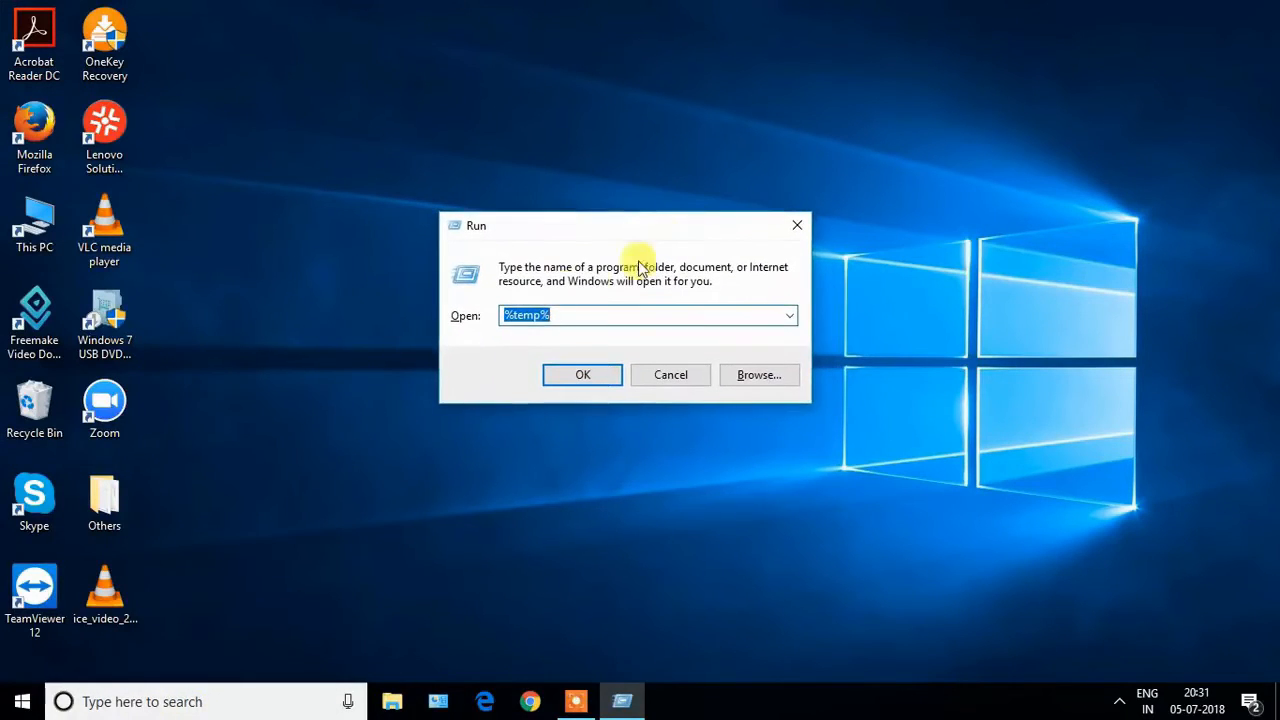
pyautogui.write('p')
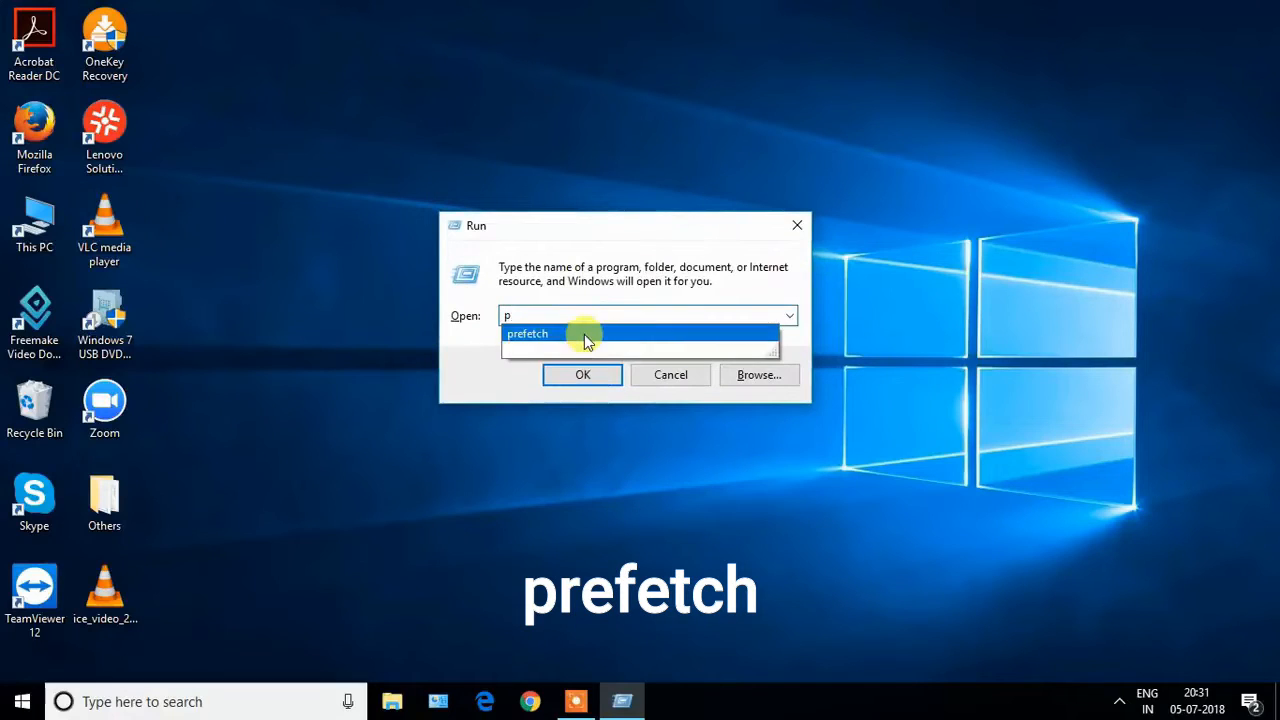
pyautogui.write('ref')
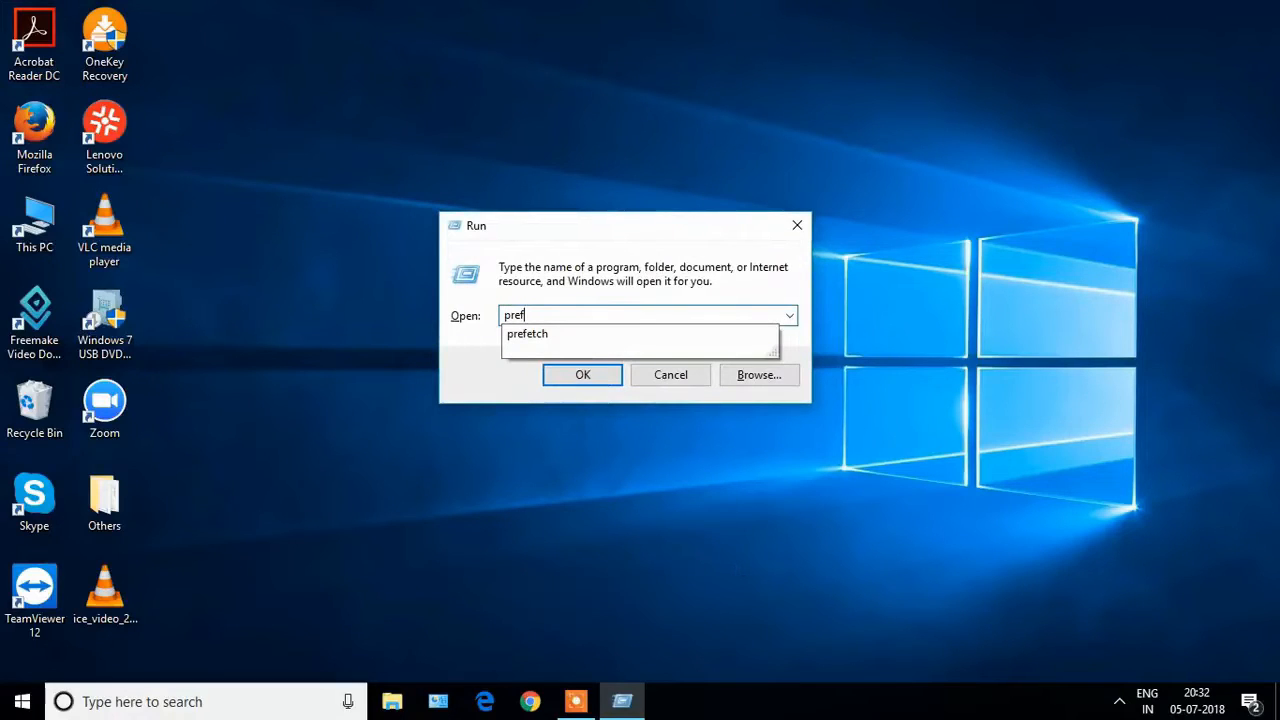
pyautogui.write('etc')
pyautogui.click(586, 340)
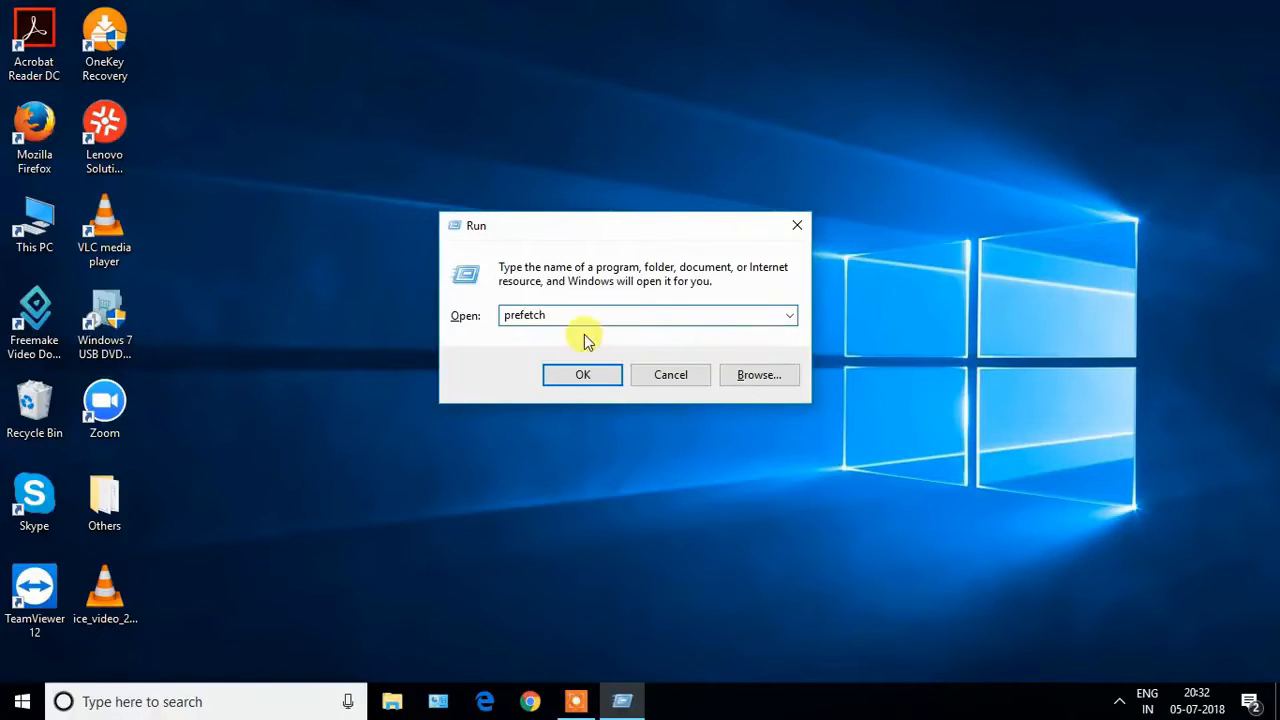
pyautogui.click(592, 376)
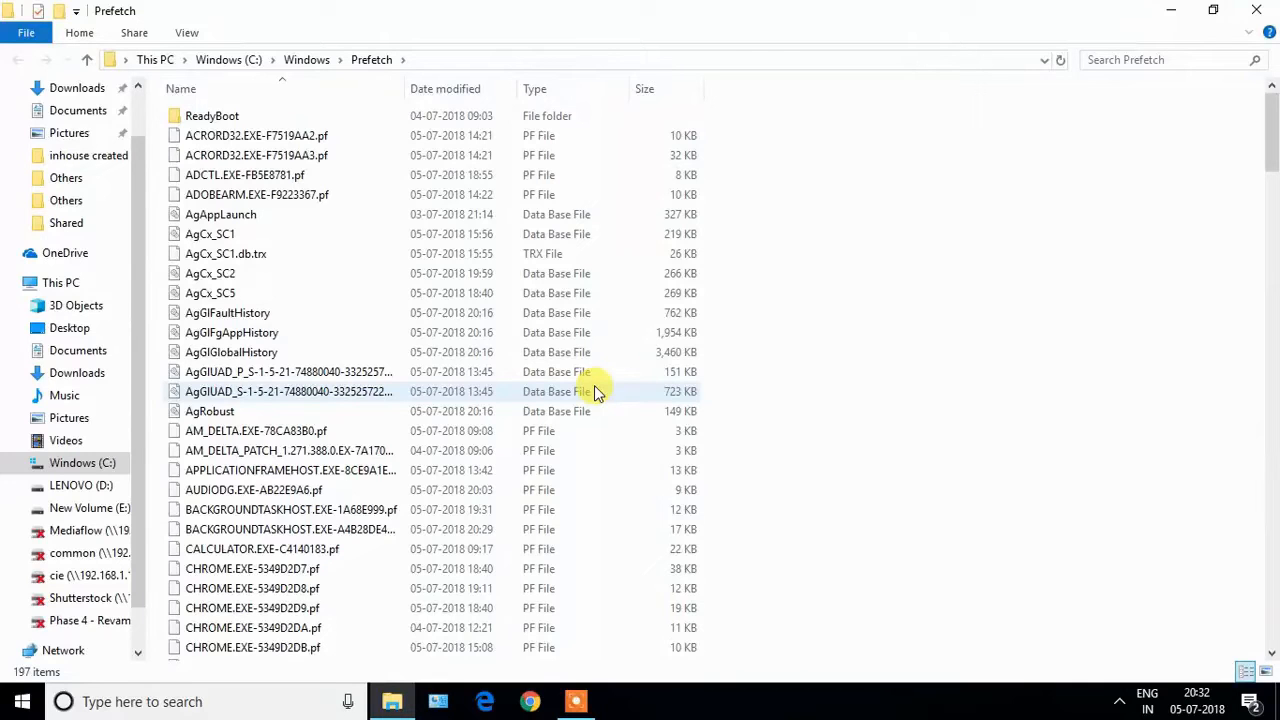
# Delete all items in the Prefetch folder, skipping the file in use, and close the folder.
pyautogui.hotkey('ctrl', 'a')
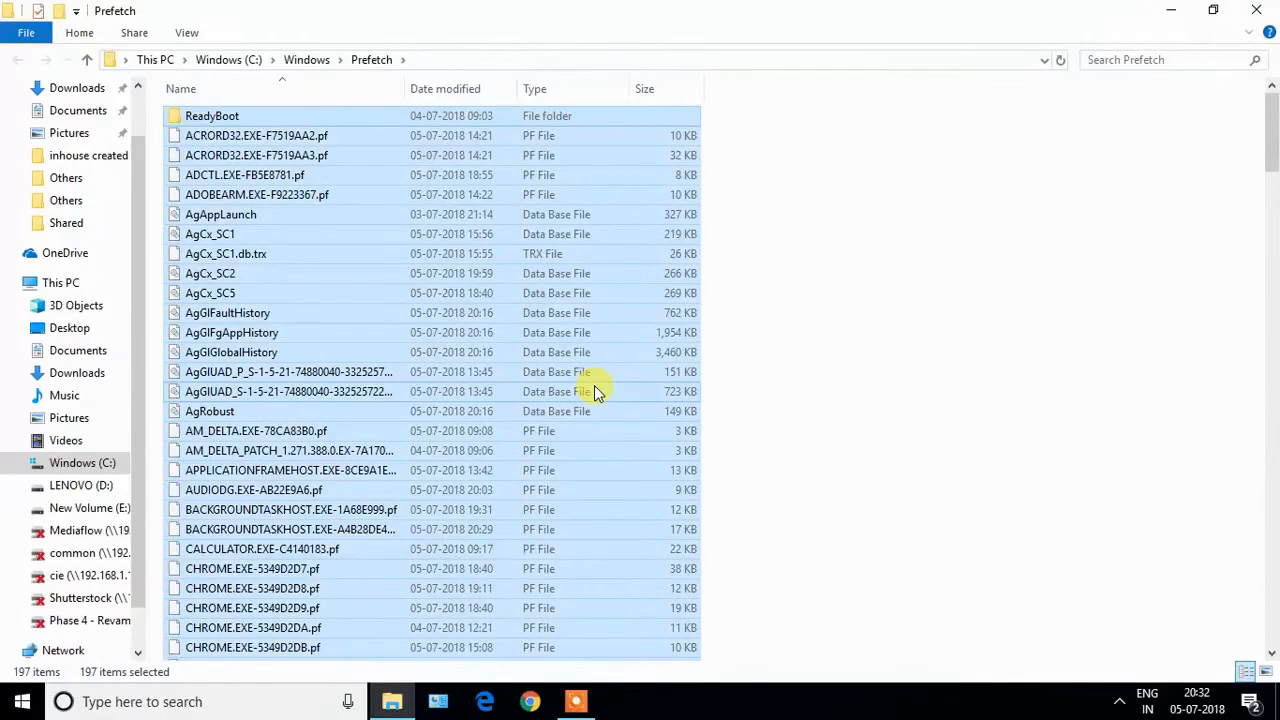
pyautogui.press('Delete')
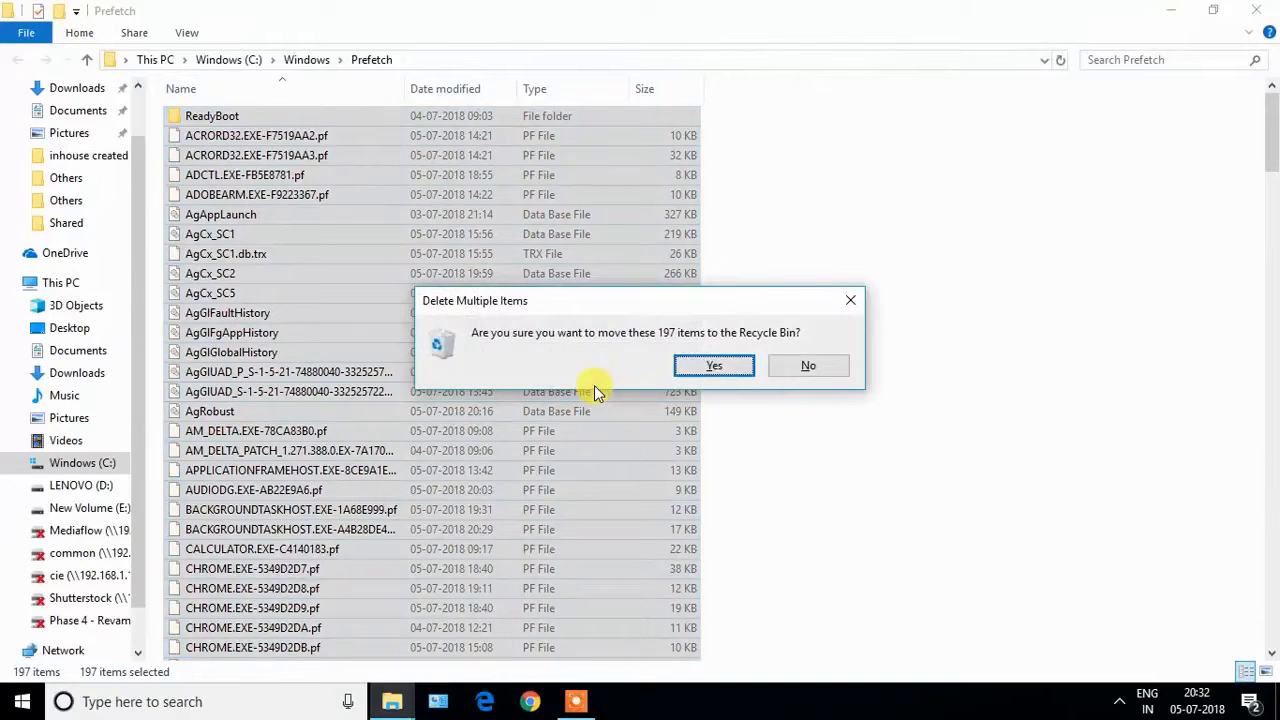
pyautogui.press('Return')
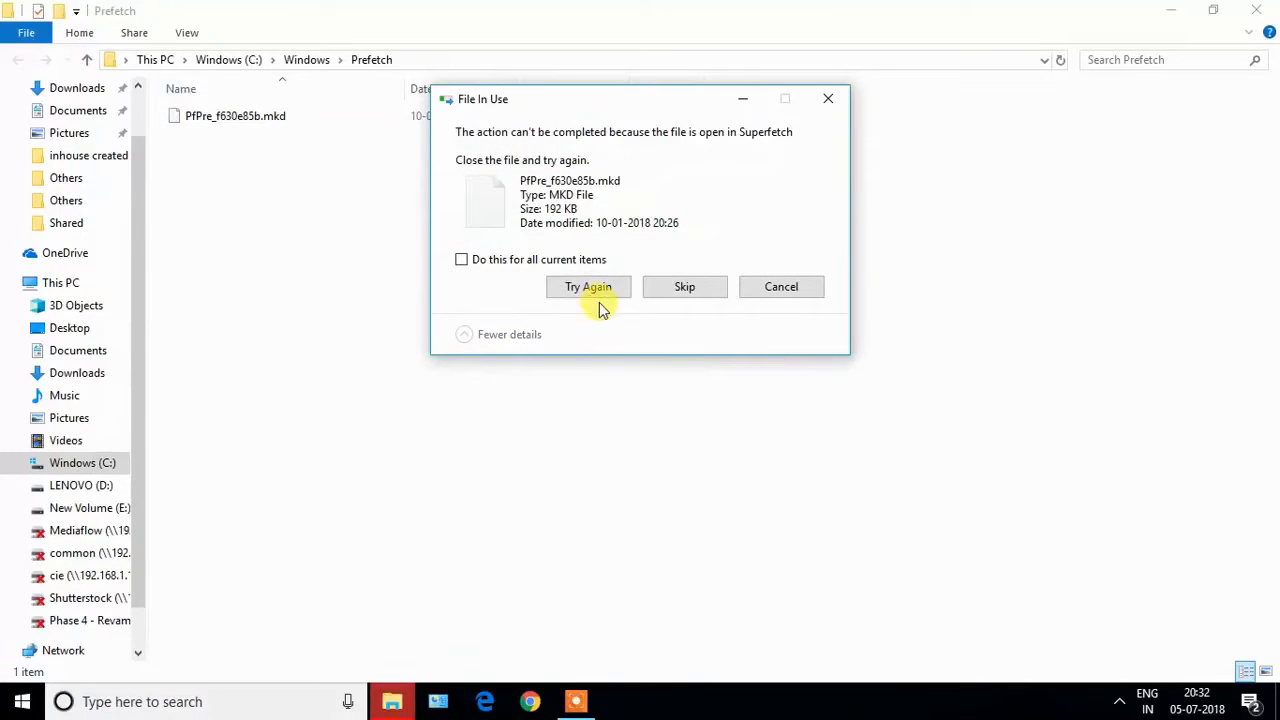
pyautogui.click(672, 296)
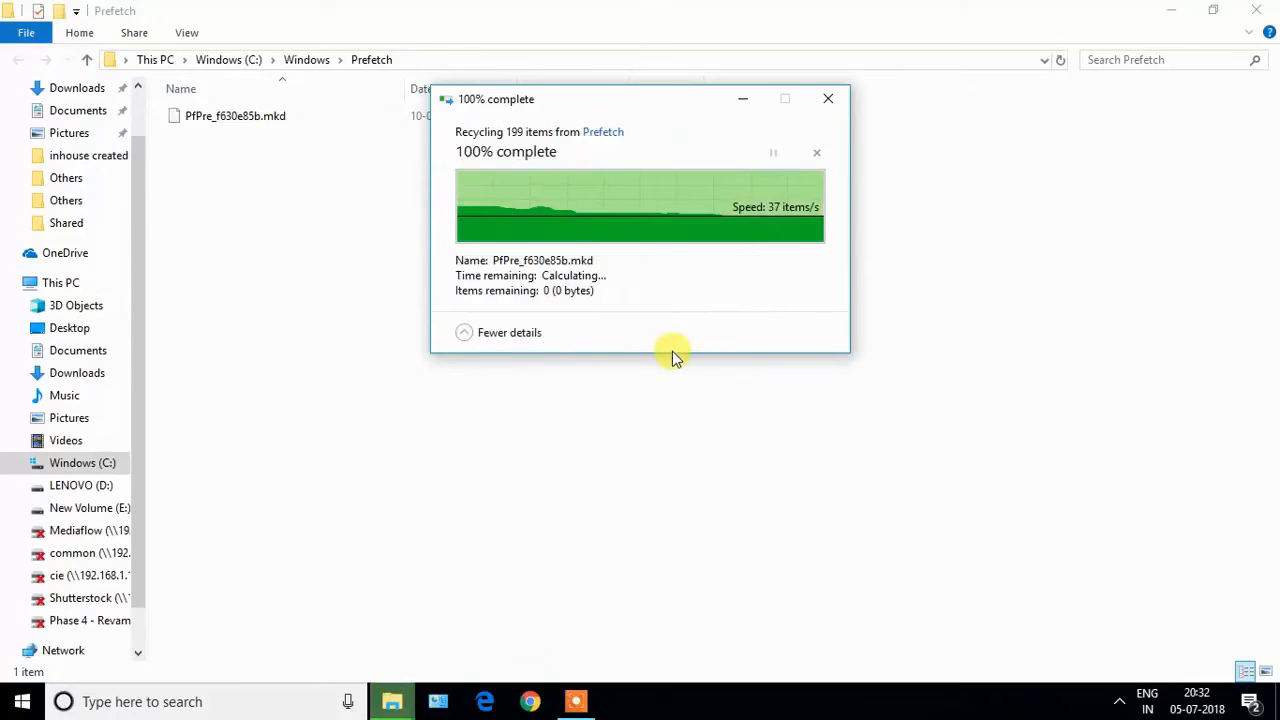
pyautogui.click(1260, 10)
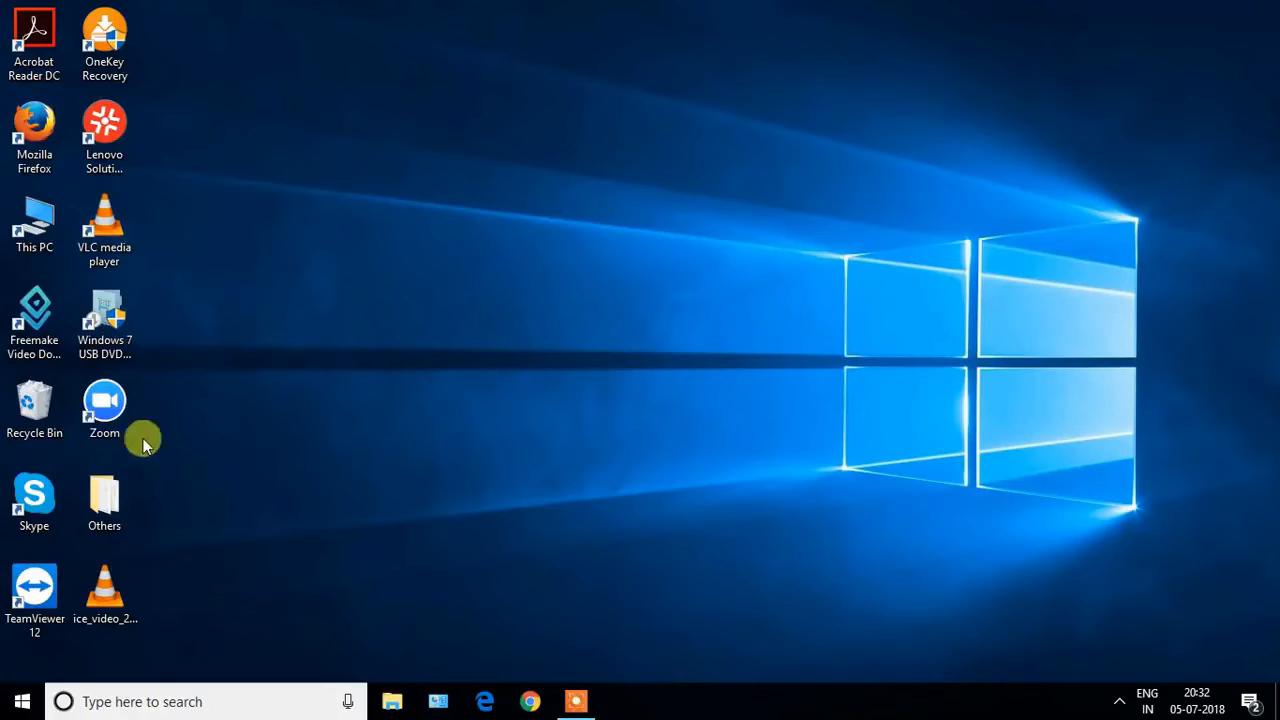
# Empty the Recycle Bin and confirm permanently deleting all of its items.
pyautogui.click(32, 428)
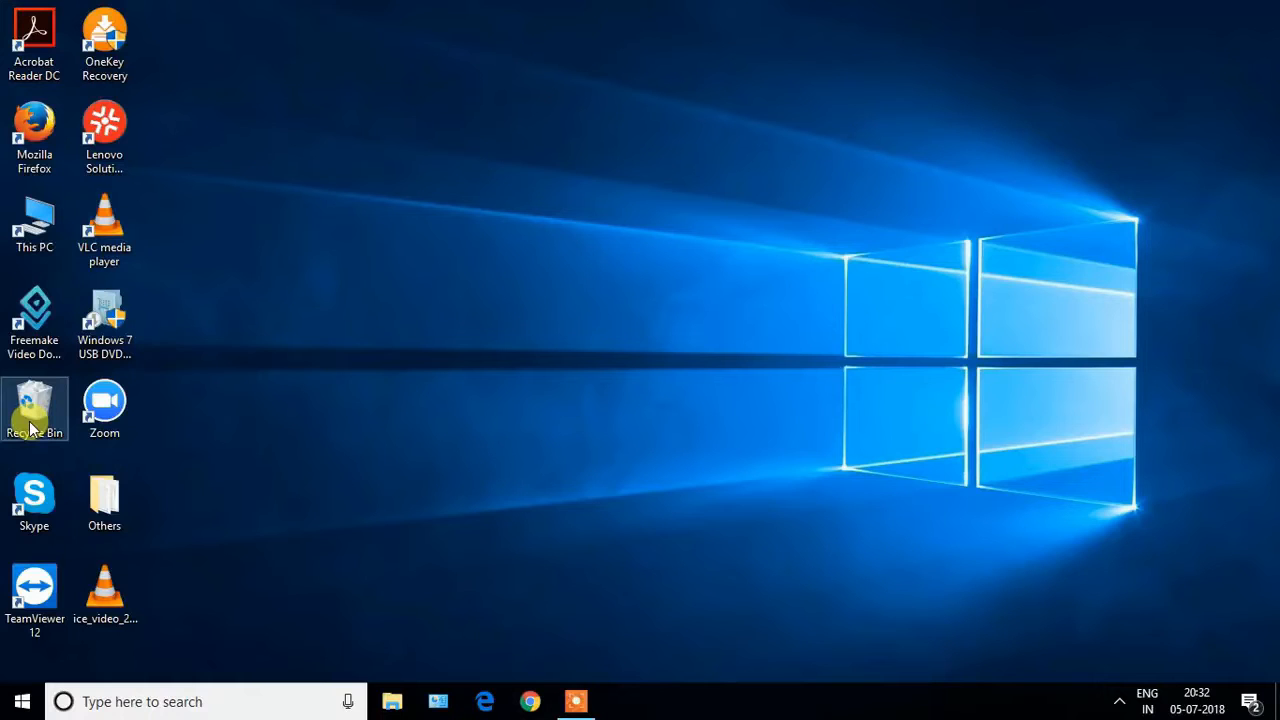
pyautogui.rightClick(31, 428)
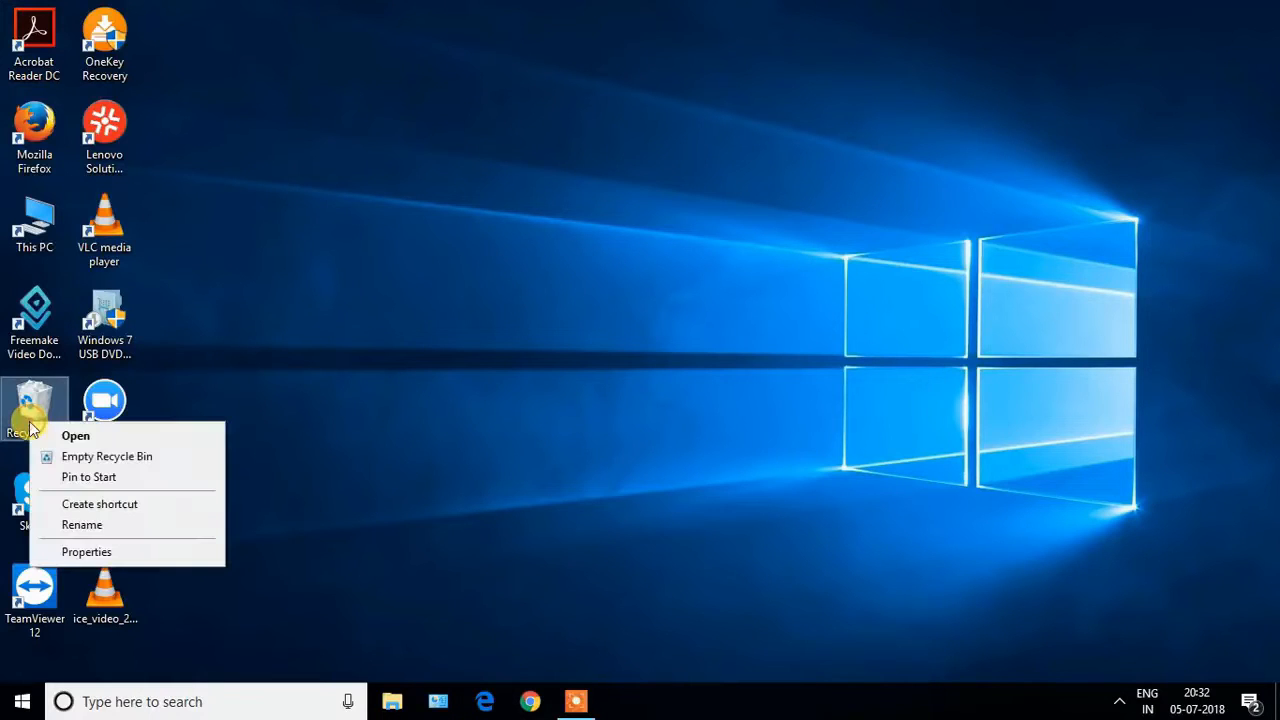
pyautogui.click(68, 457)
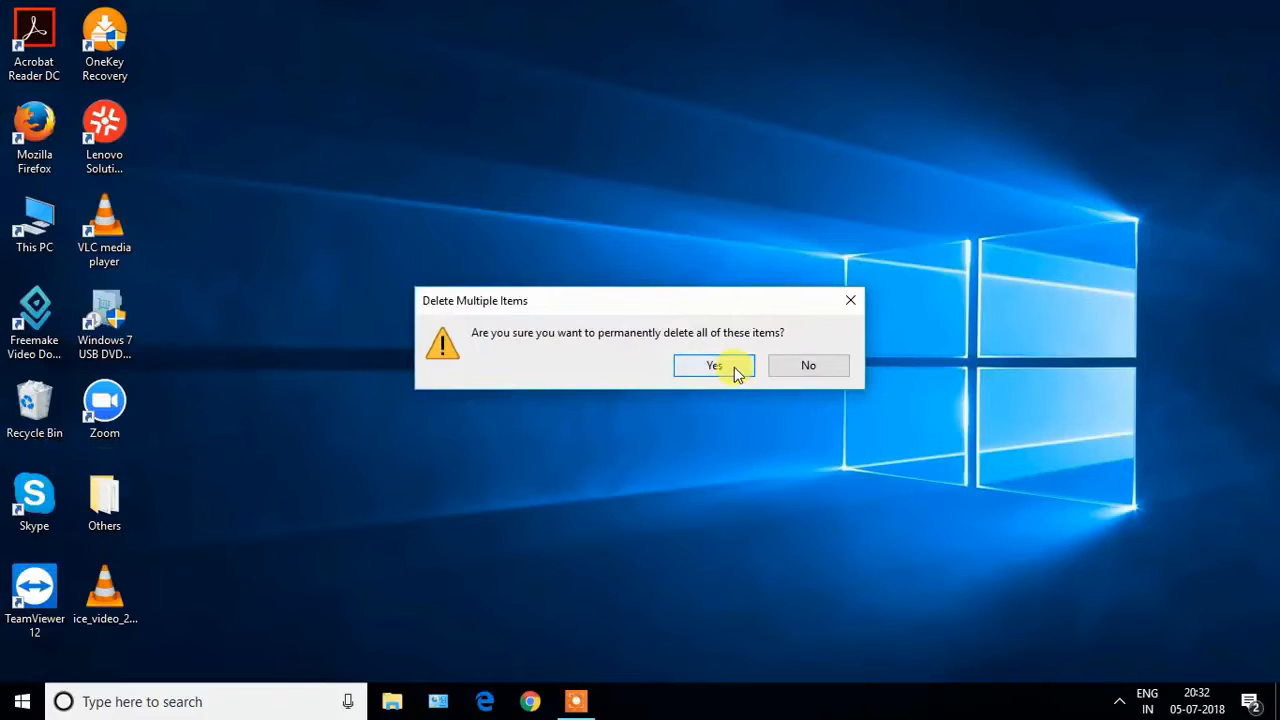
pyautogui.click(714, 366)
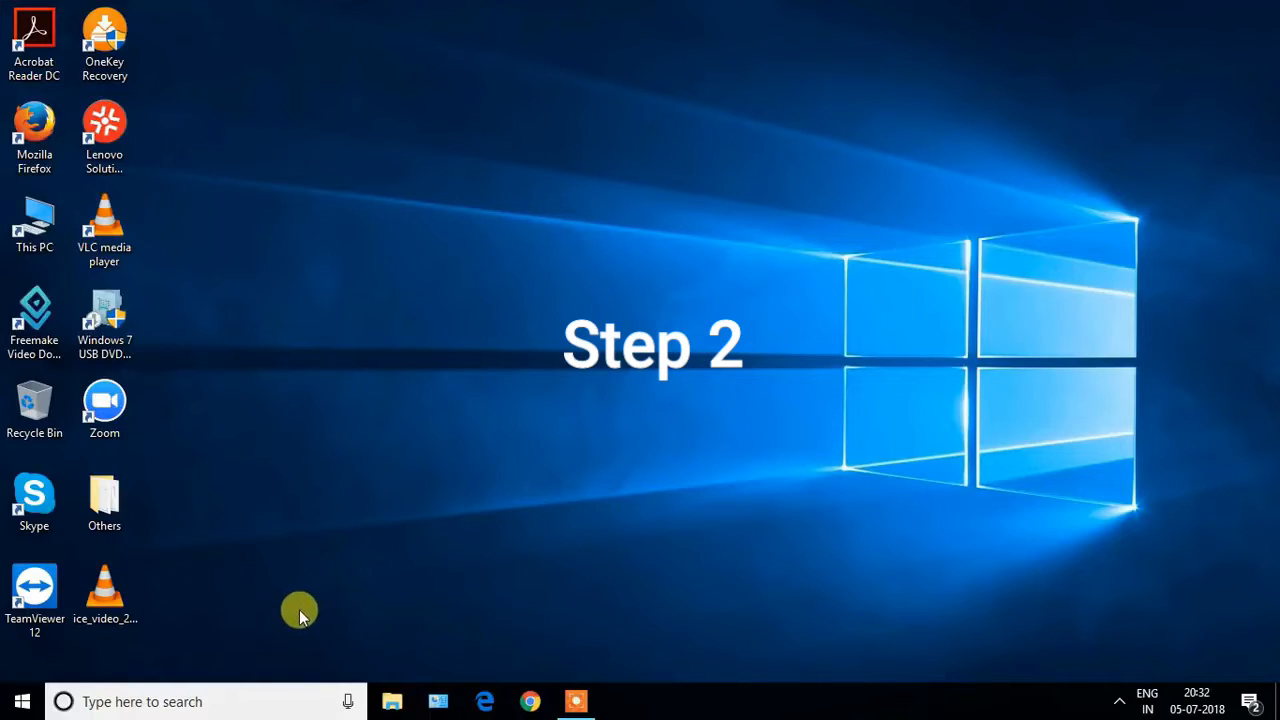
# Search Windows for disk cleanup, open Disk Cleanup and start its scan of the Windows (C:) drive.
pyautogui.click(202, 704)
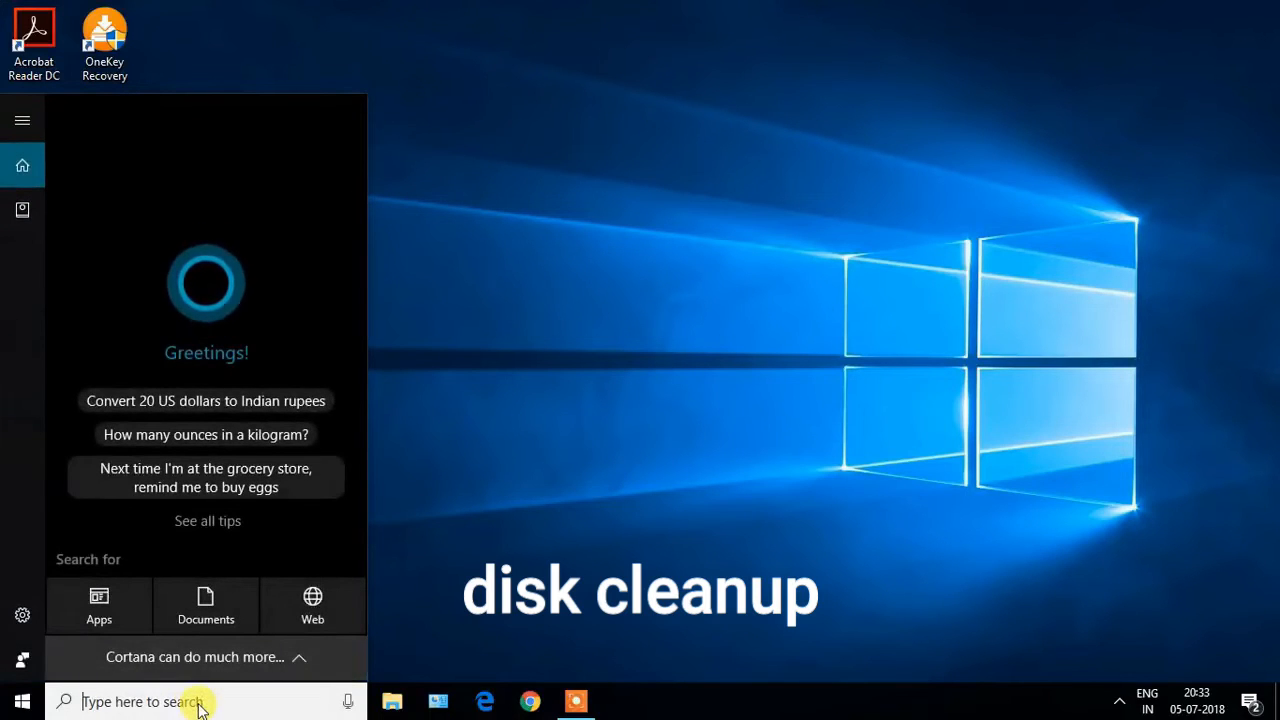
pyautogui.write('dis')
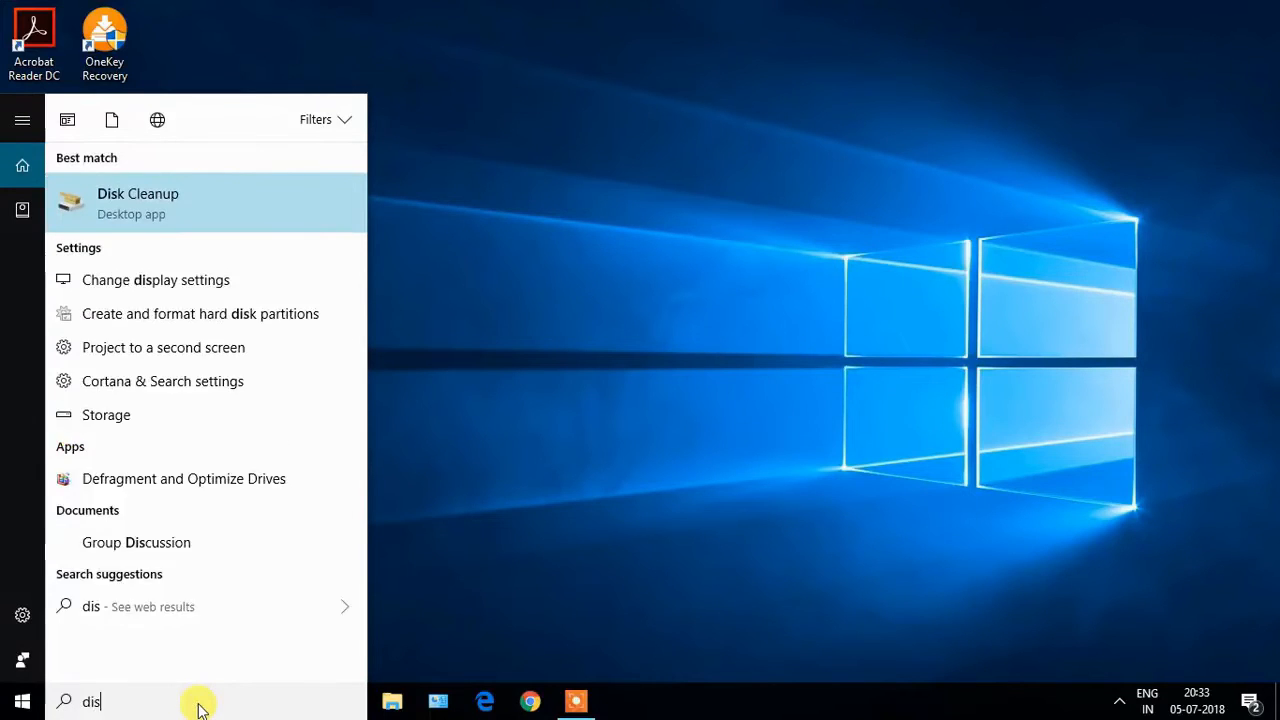
pyautogui.write('k')
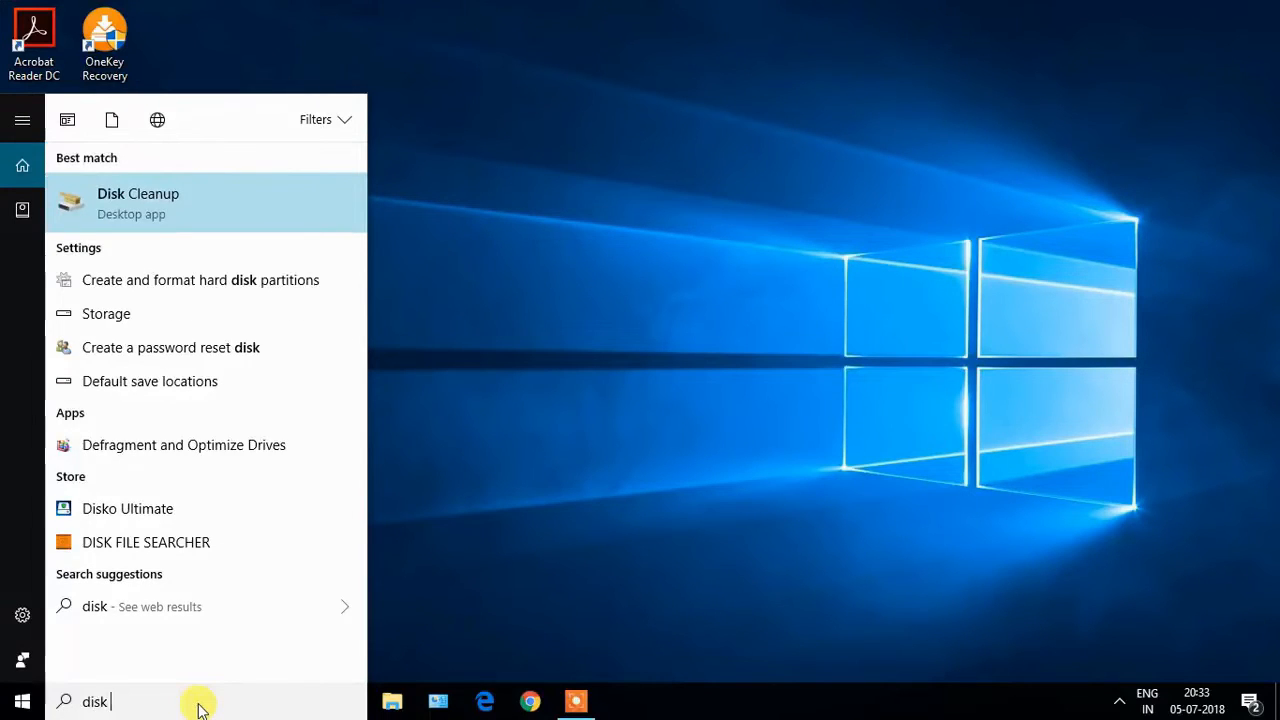
pyautogui.write(' cleanup')
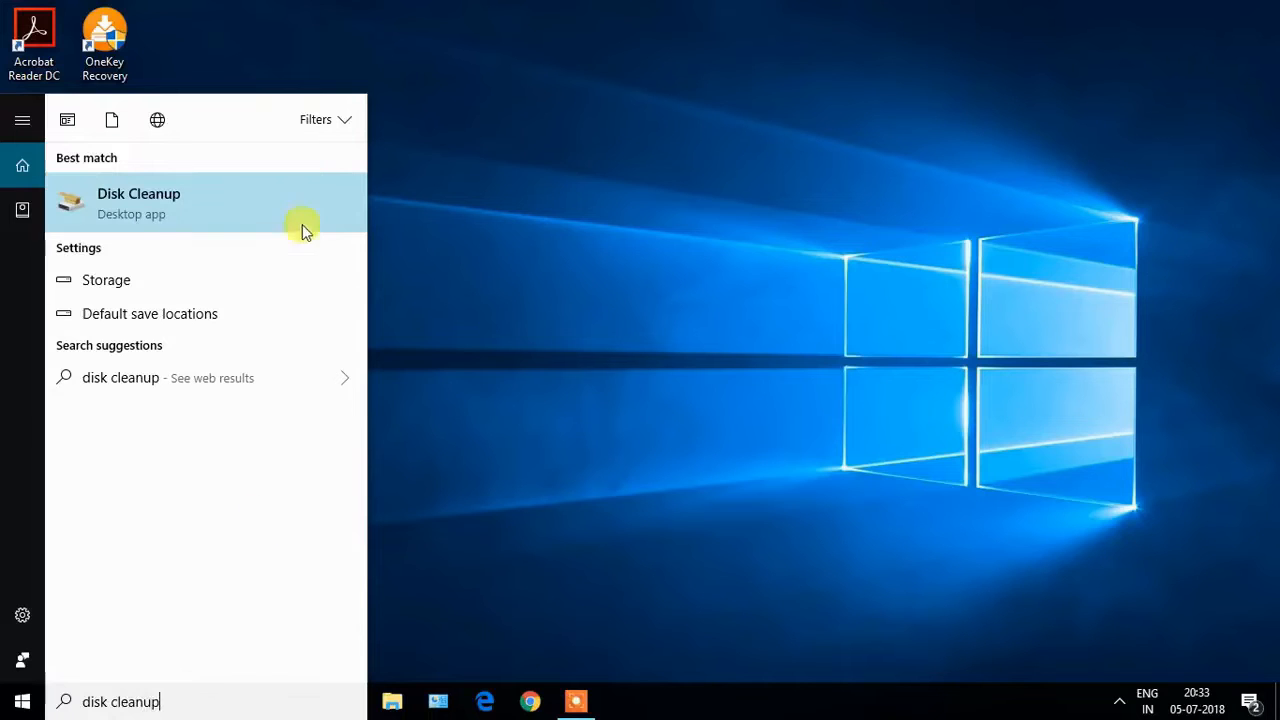
pyautogui.click(175, 200)
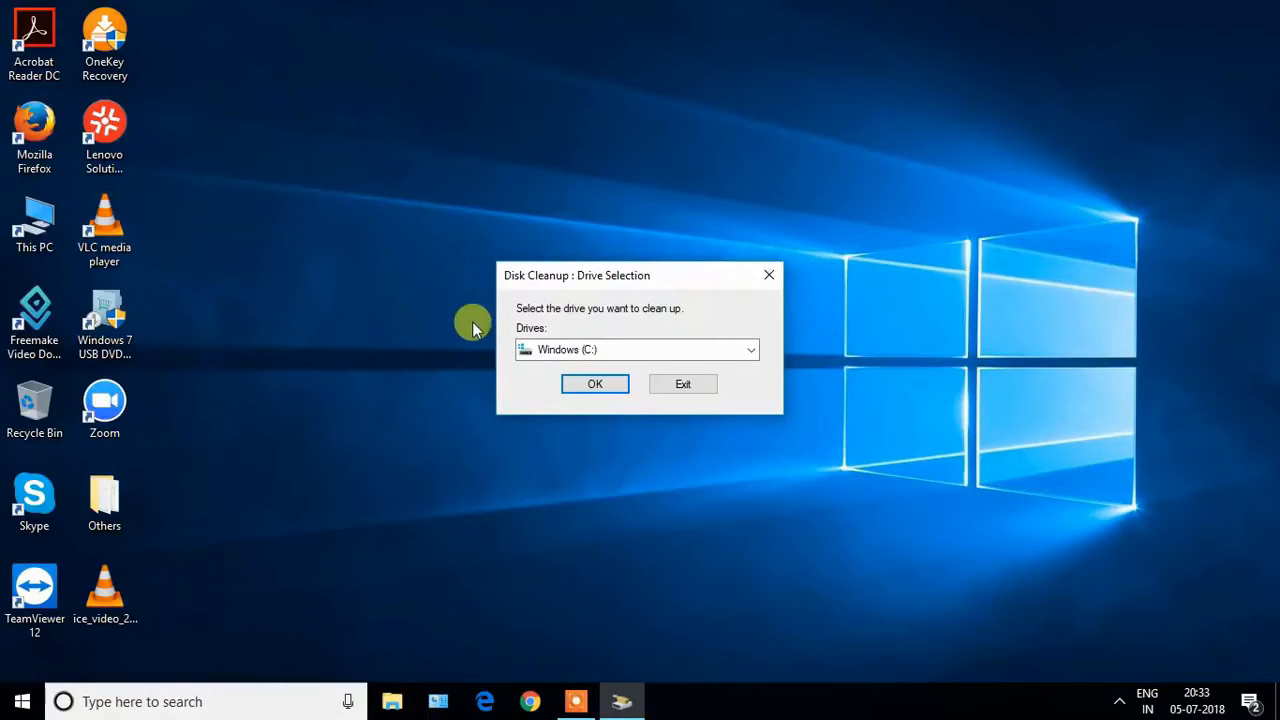
pyautogui.click(595, 385)
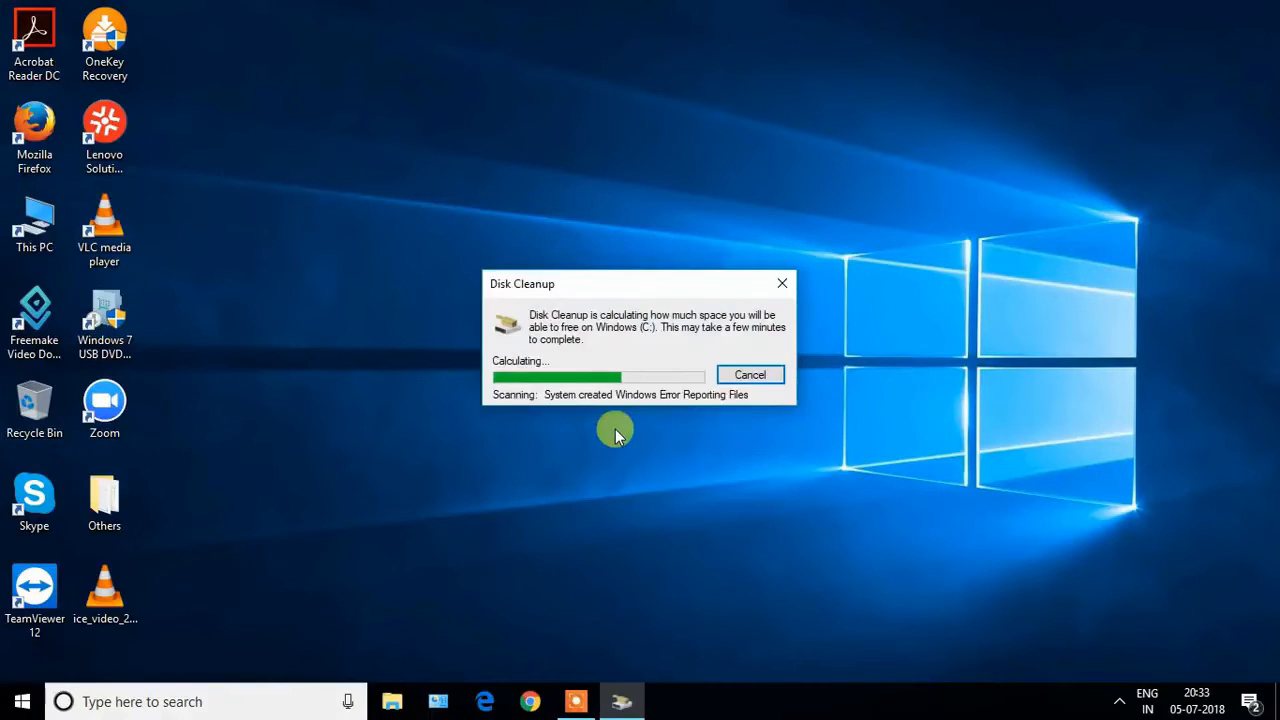
# Tick the unselected file categories in the Windows (C:) cleanup list, including DirectX Shader Cache, and permanently delete the selected files.
pyautogui.moveTo(253, 88); pyautogui.dragTo(591, 80)
pyautogui.click(452, 229)
pyautogui.click(452, 245)
pyautogui.click(452, 260)
pyautogui.scroll(-1, 486, 215)
pyautogui.click(452, 245)
pyautogui.scroll(1, 565, 264)
pyautogui.scroll(-1, 565, 264)
pyautogui.scroll(1, 565, 264)
pyautogui.scroll(-1, 565, 264)
pyautogui.scroll(1, 565, 264)
pyautogui.click(646, 478)
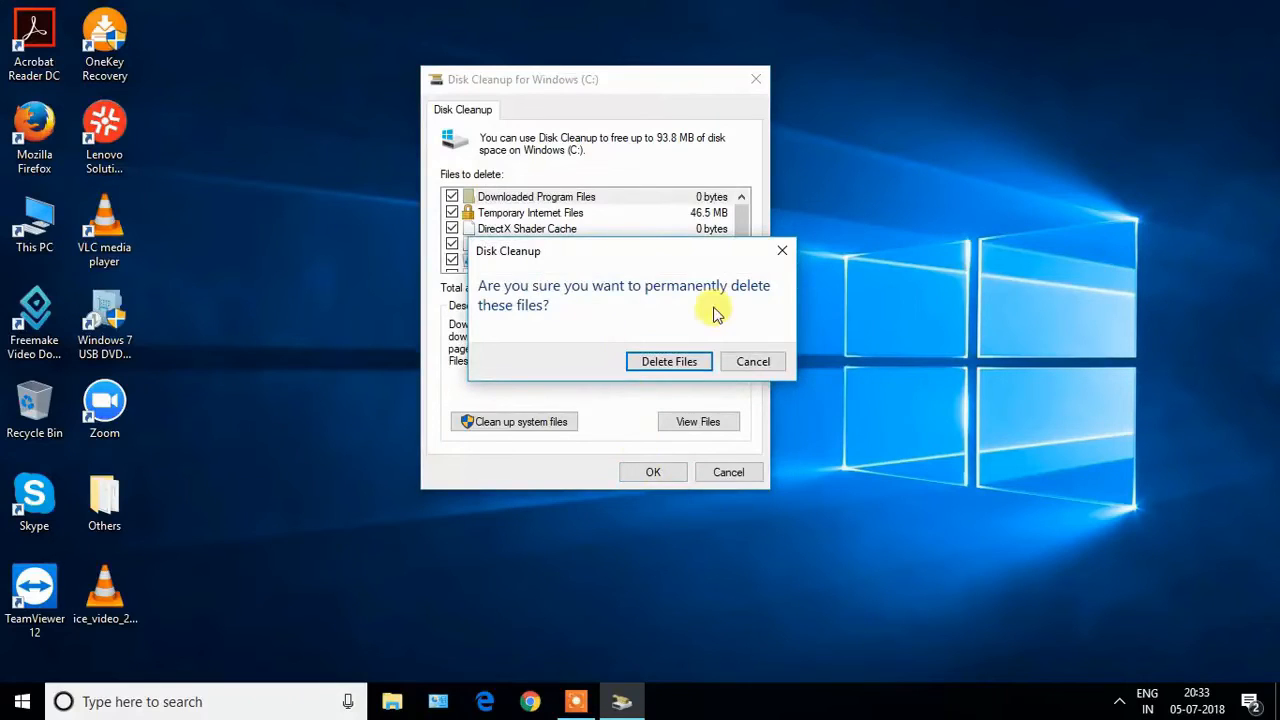
pyautogui.click(660, 363)
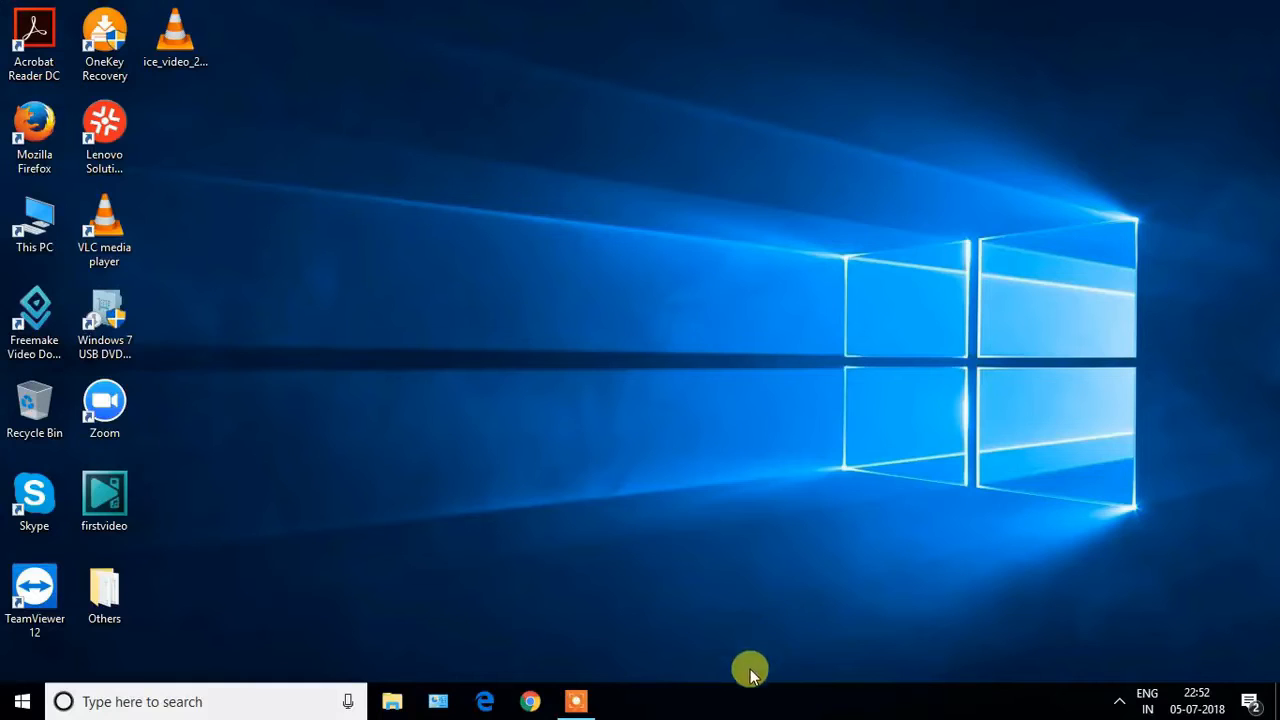
# Open Task Manager and display its list of startup programs.
pyautogui.rightClick(751, 706)
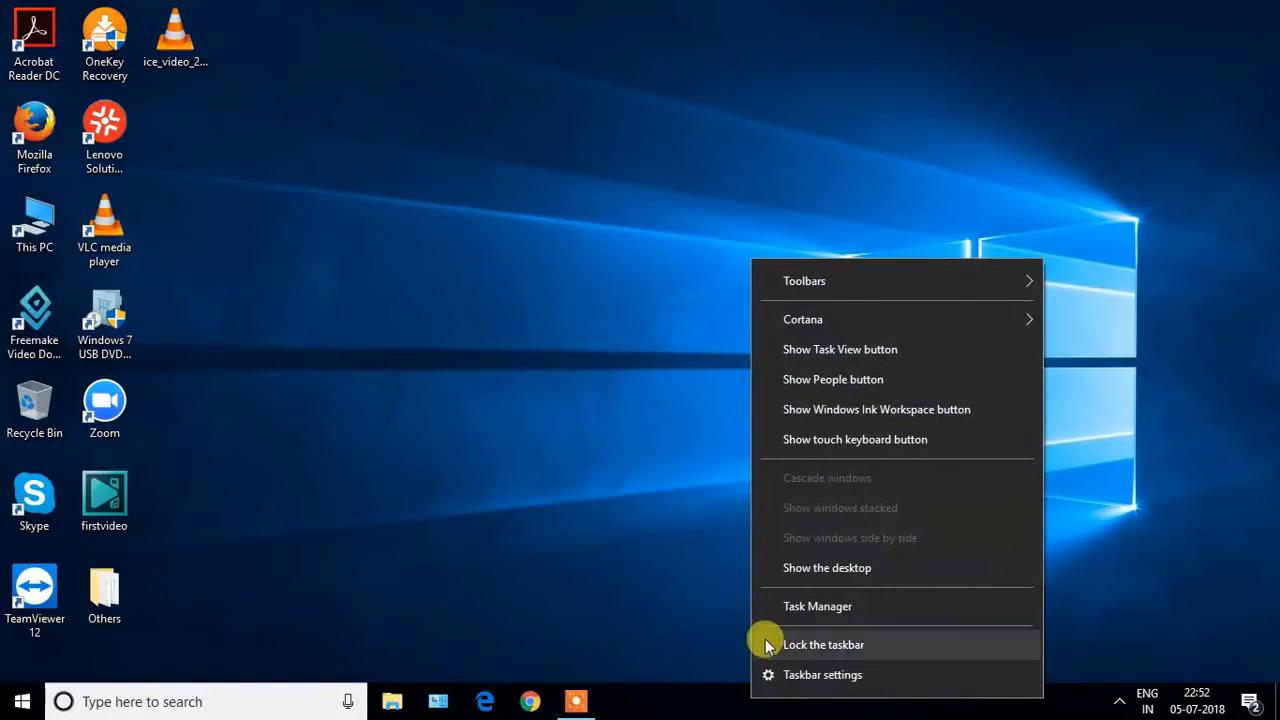
pyautogui.click(791, 607)
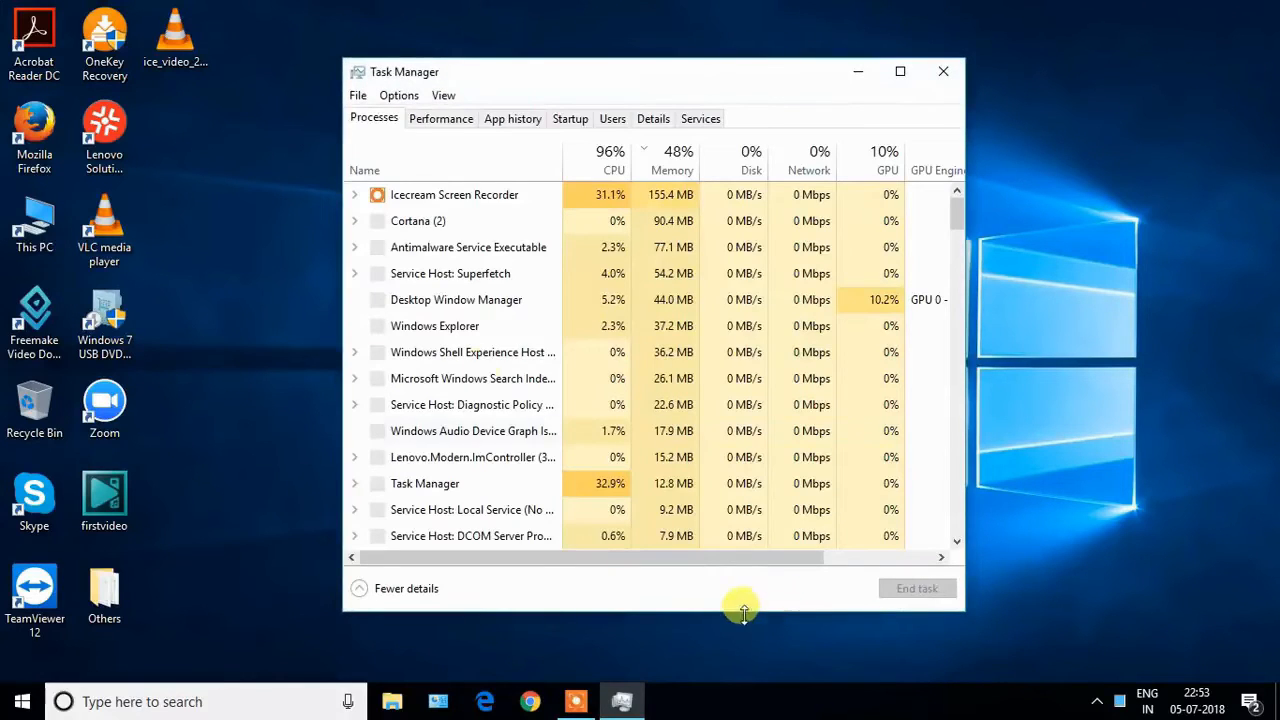
pyautogui.click(574, 120)
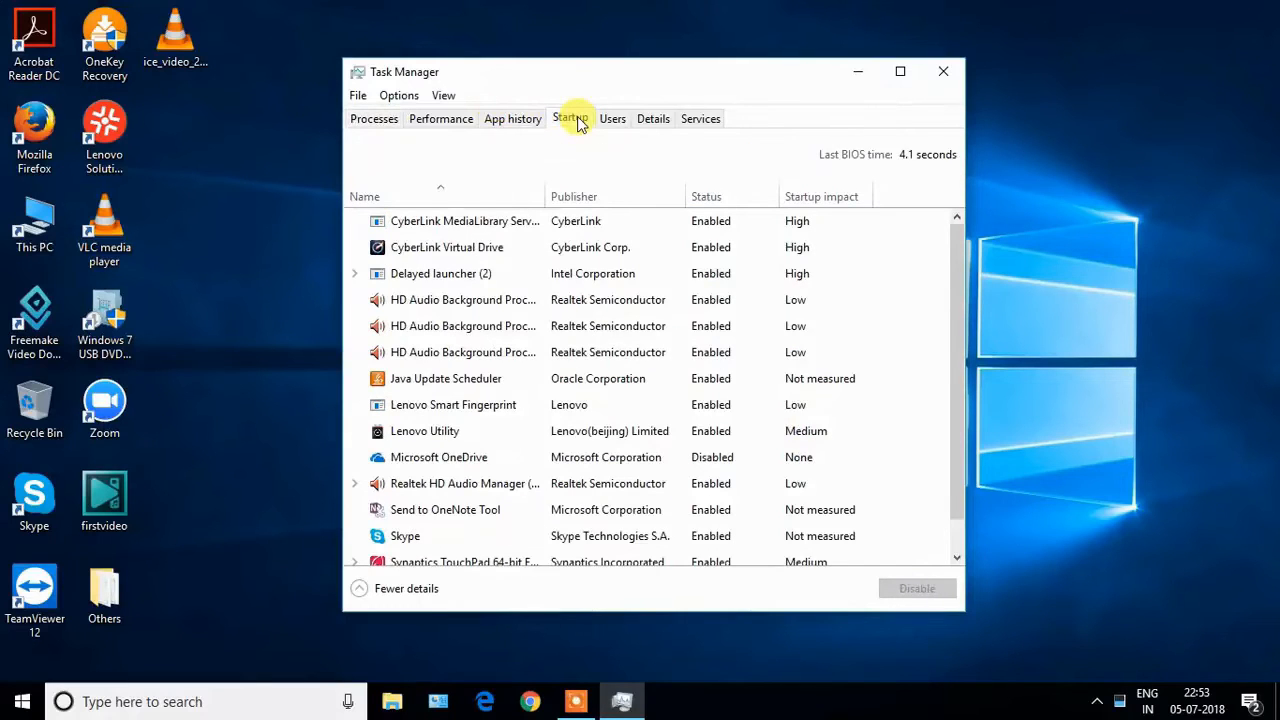
# Review the startup programs and disable Skype and Send to OneNote Tool from launching at startup.
pyautogui.scroll(-1, 586, 357)
pyautogui.scroll(1, 586, 357)
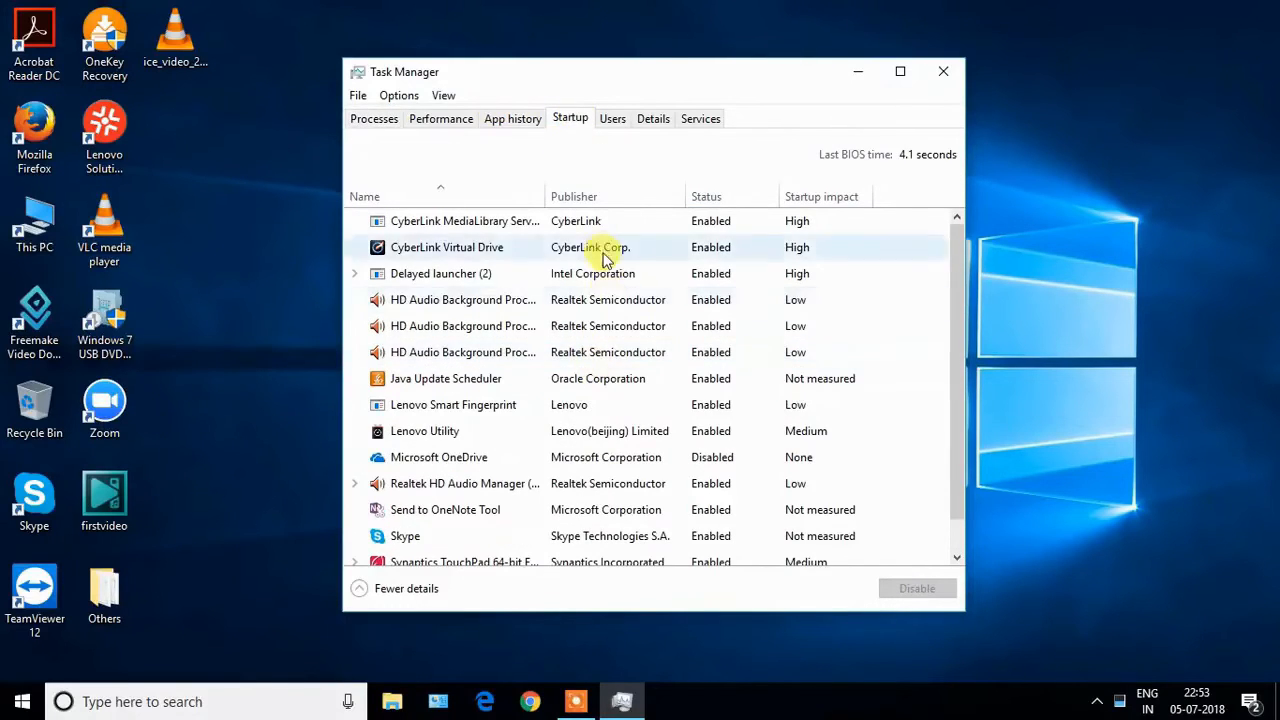
pyautogui.scroll(-1, 608, 400)
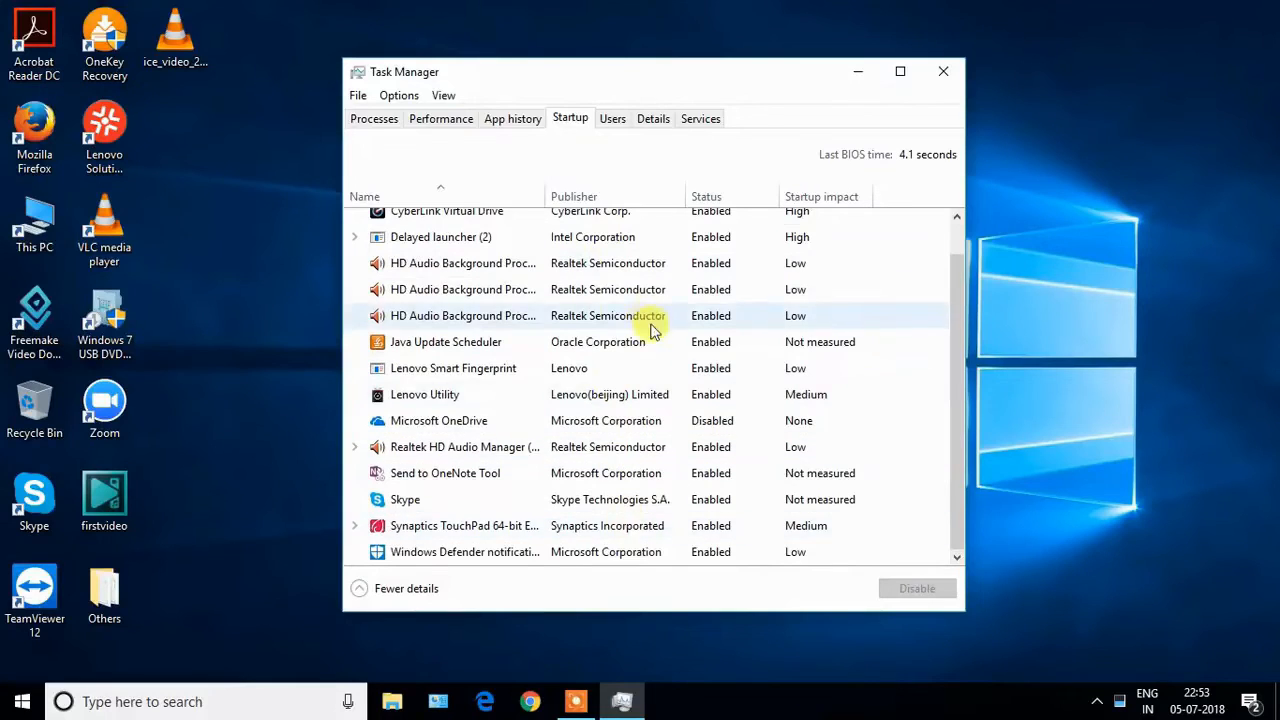
pyautogui.scroll(1, 651, 340)
pyautogui.scroll(-1, 680, 340)
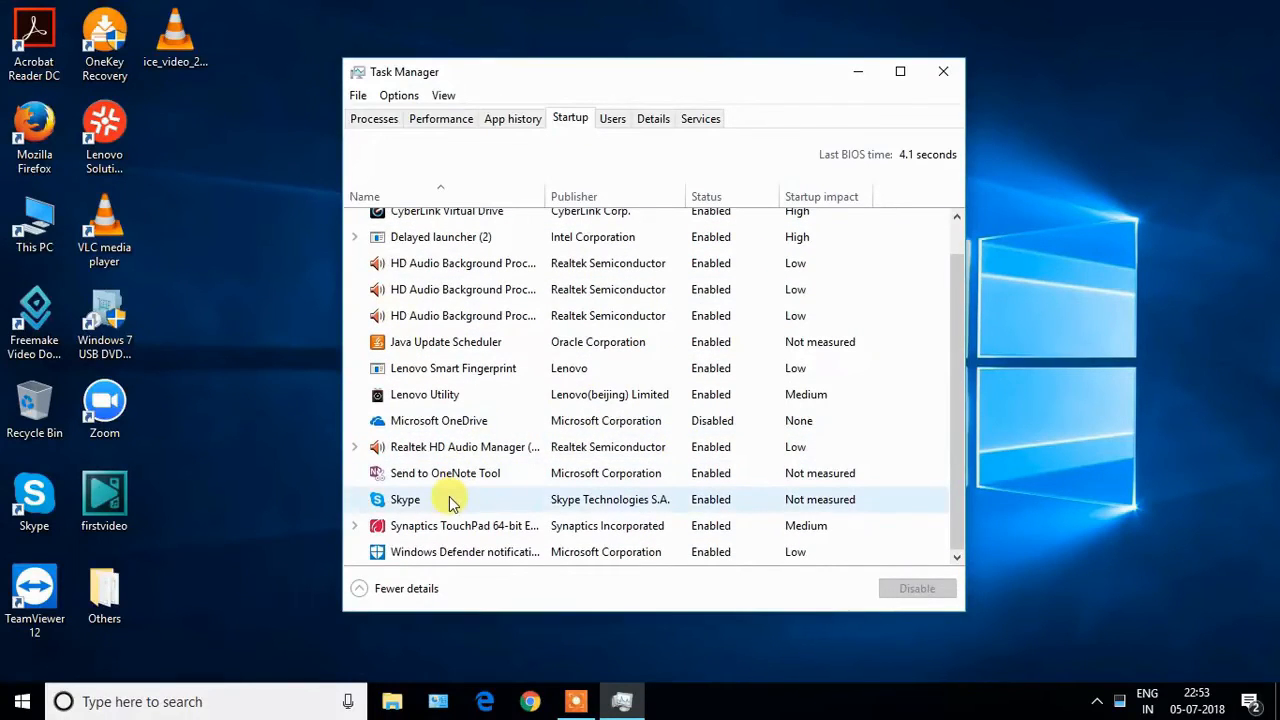
pyautogui.scroll(1, 529, 449)
pyautogui.scroll(-1, 530, 450)
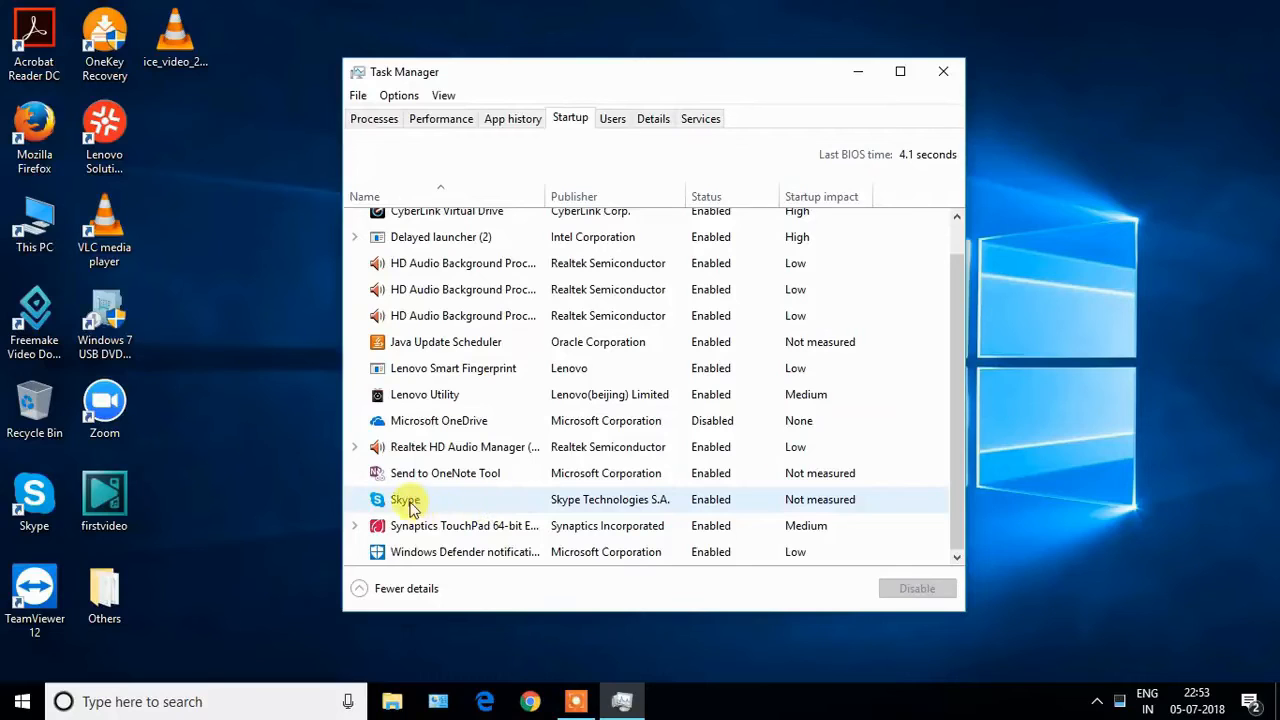
pyautogui.click(460, 502)
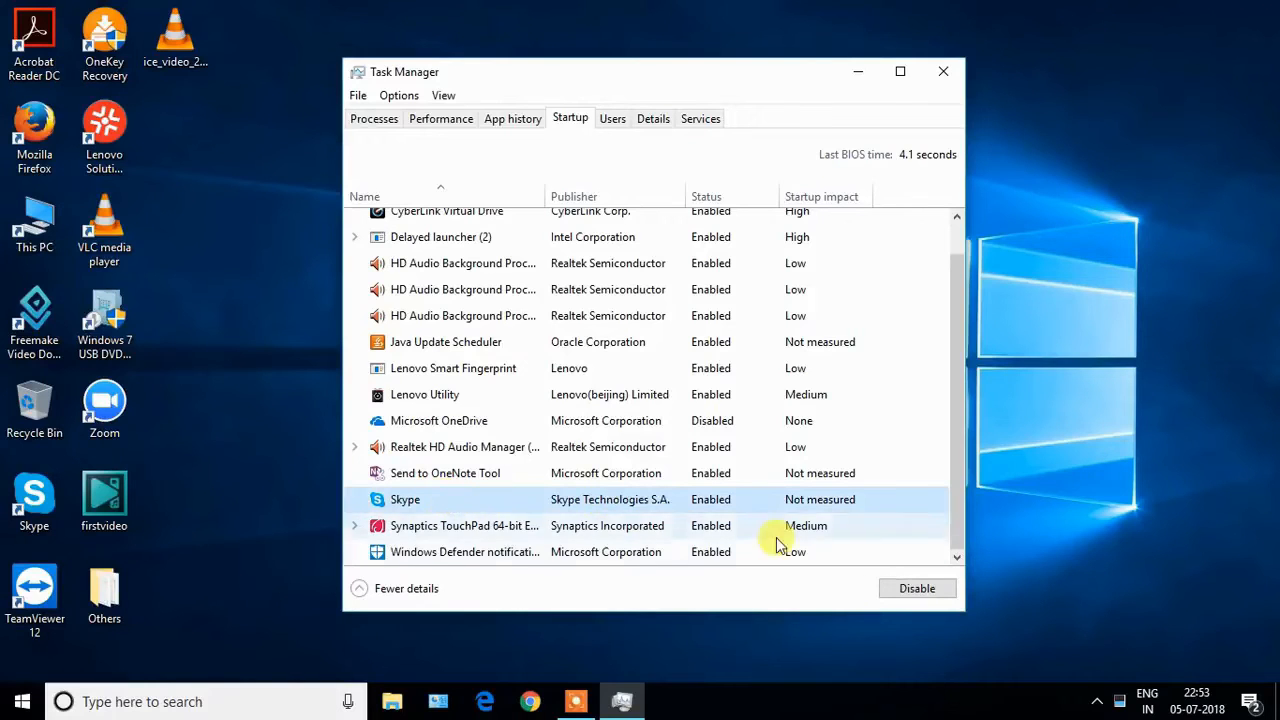
pyautogui.click(900, 592)
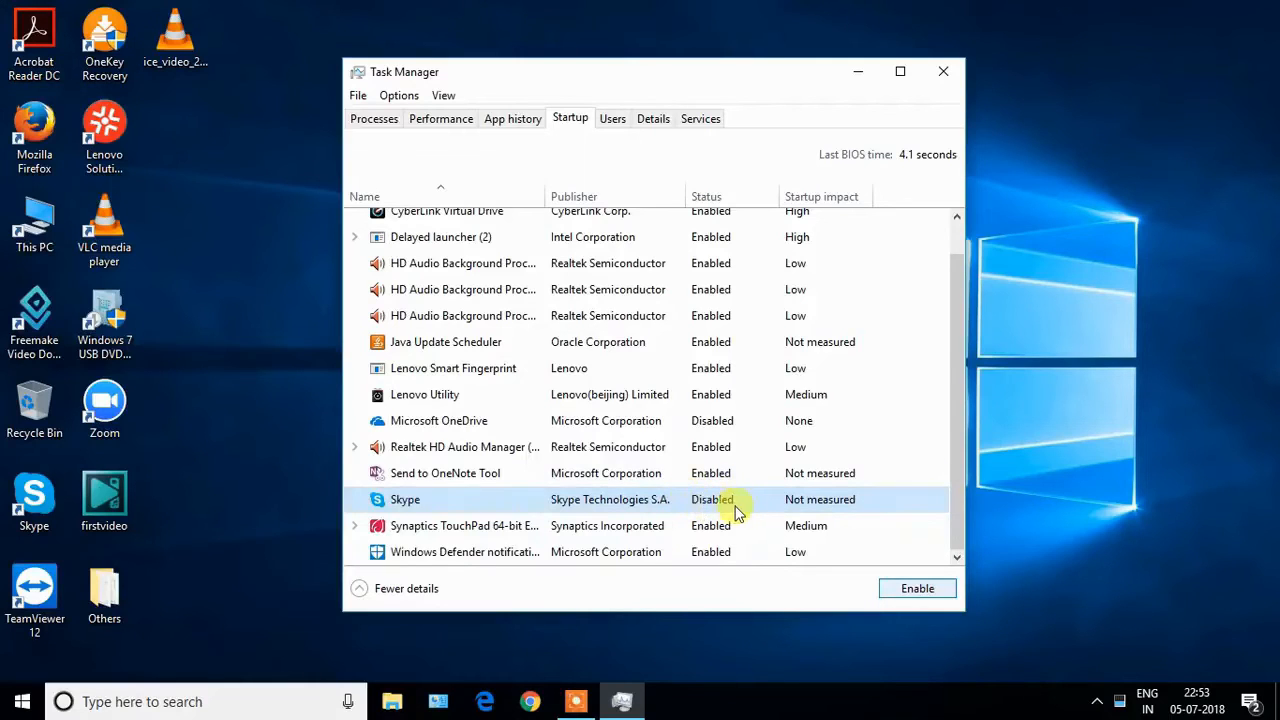
pyautogui.click(443, 478)
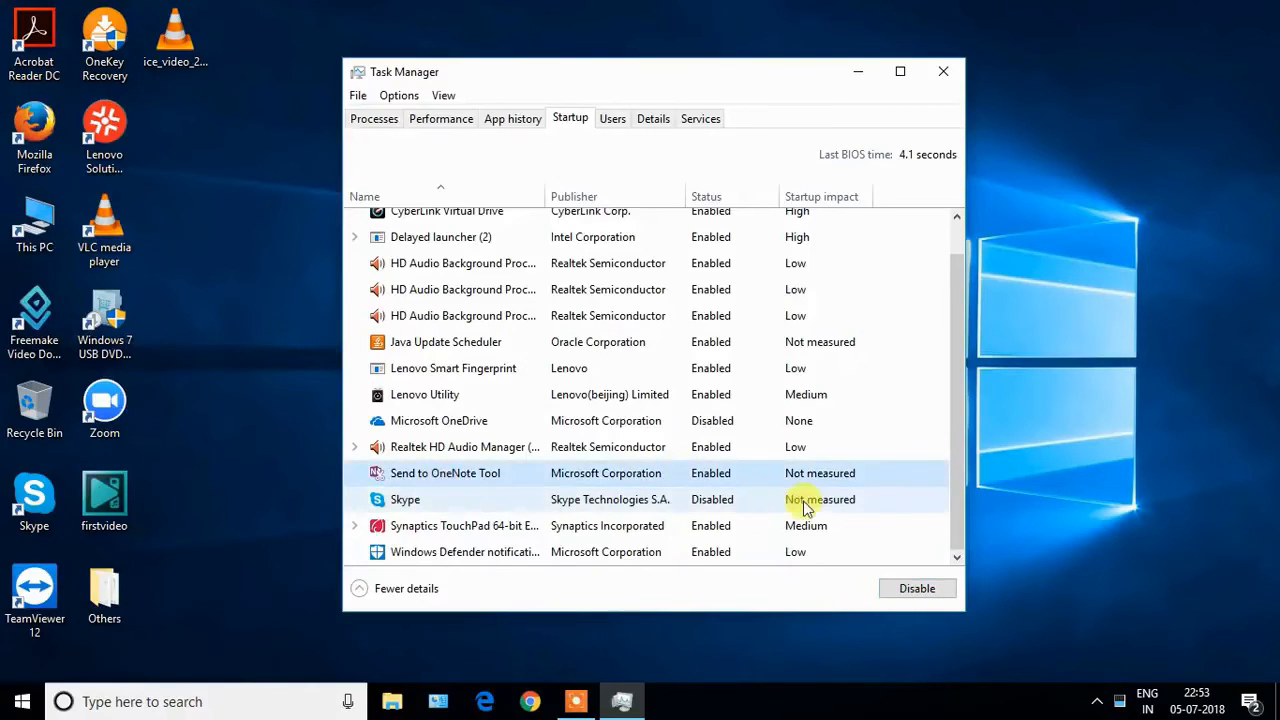
pyautogui.click(897, 585)
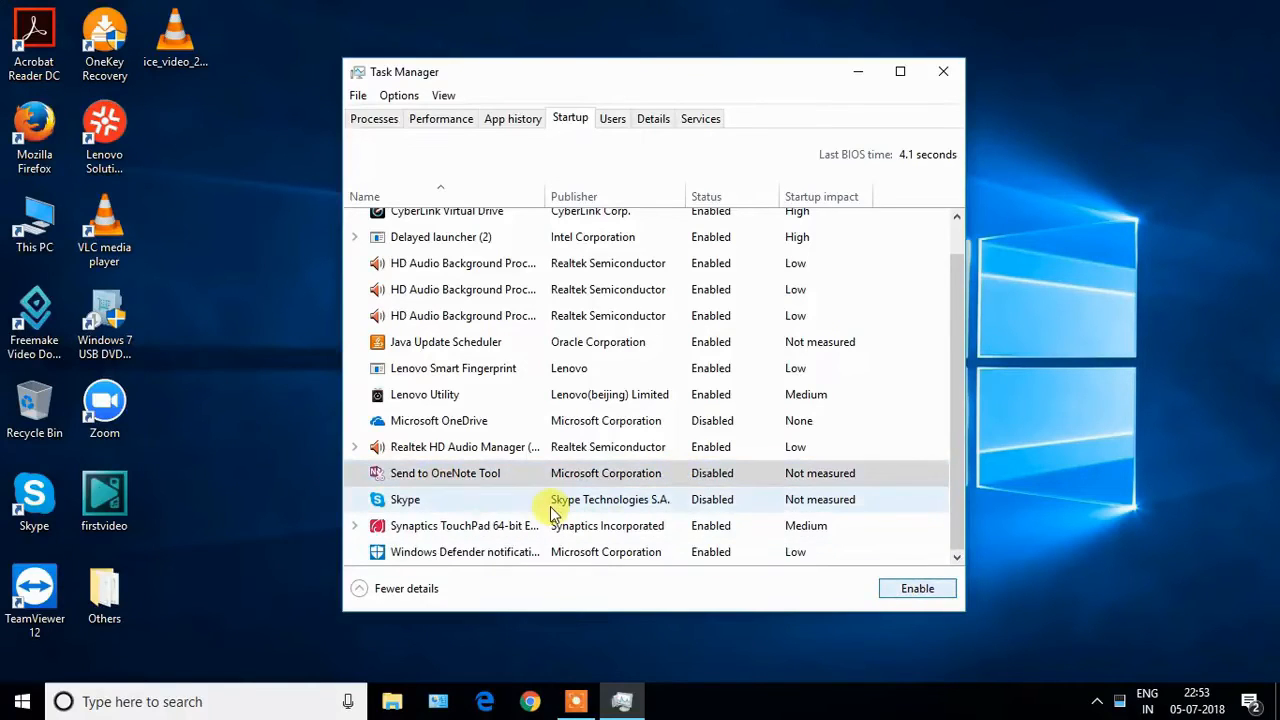
# Disable Java Update Scheduler at startup and close Task Manager.
pyautogui.click(472, 344)
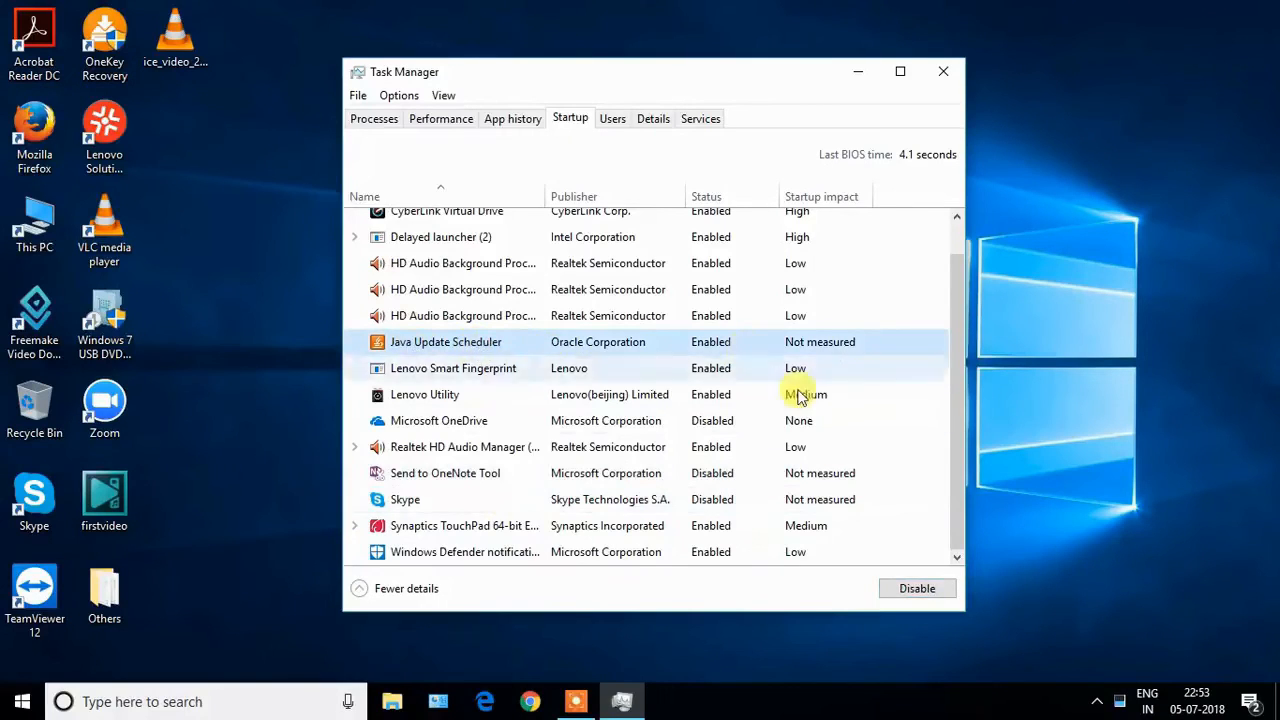
pyautogui.click(909, 585)
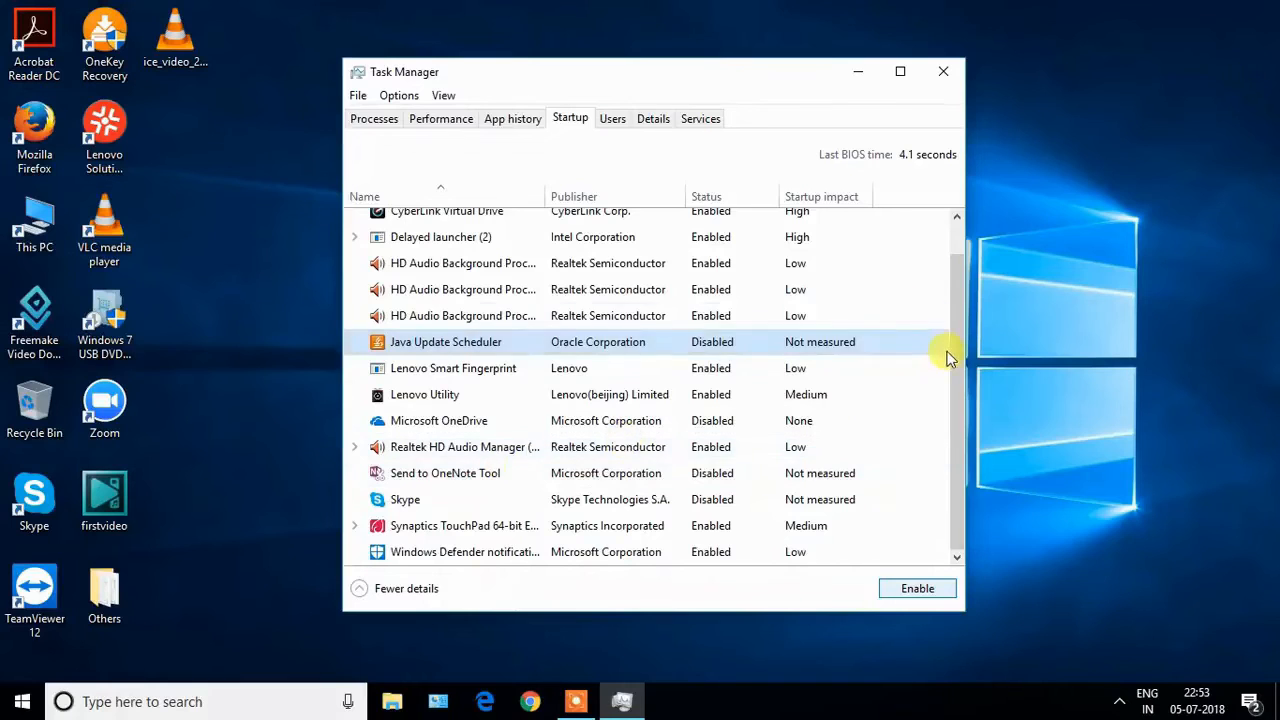
pyautogui.moveTo(957, 354); pyautogui.dragTo(956, 307)
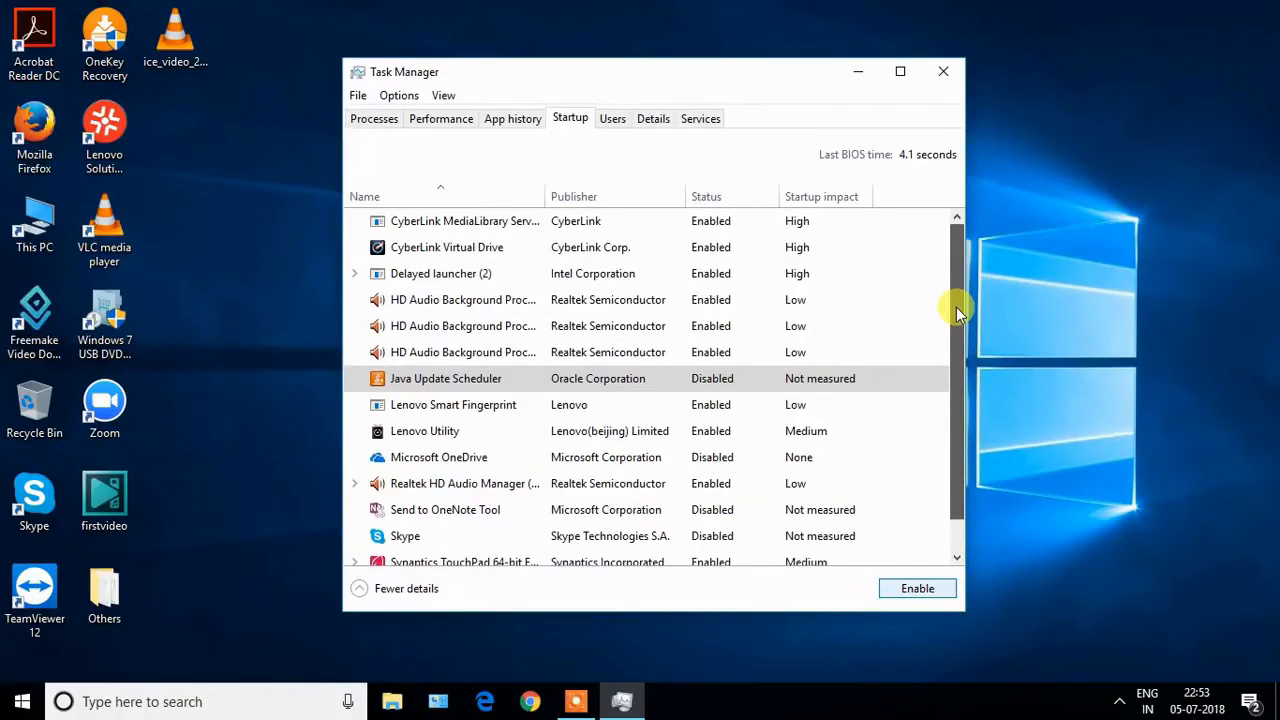
pyautogui.click(944, 72)
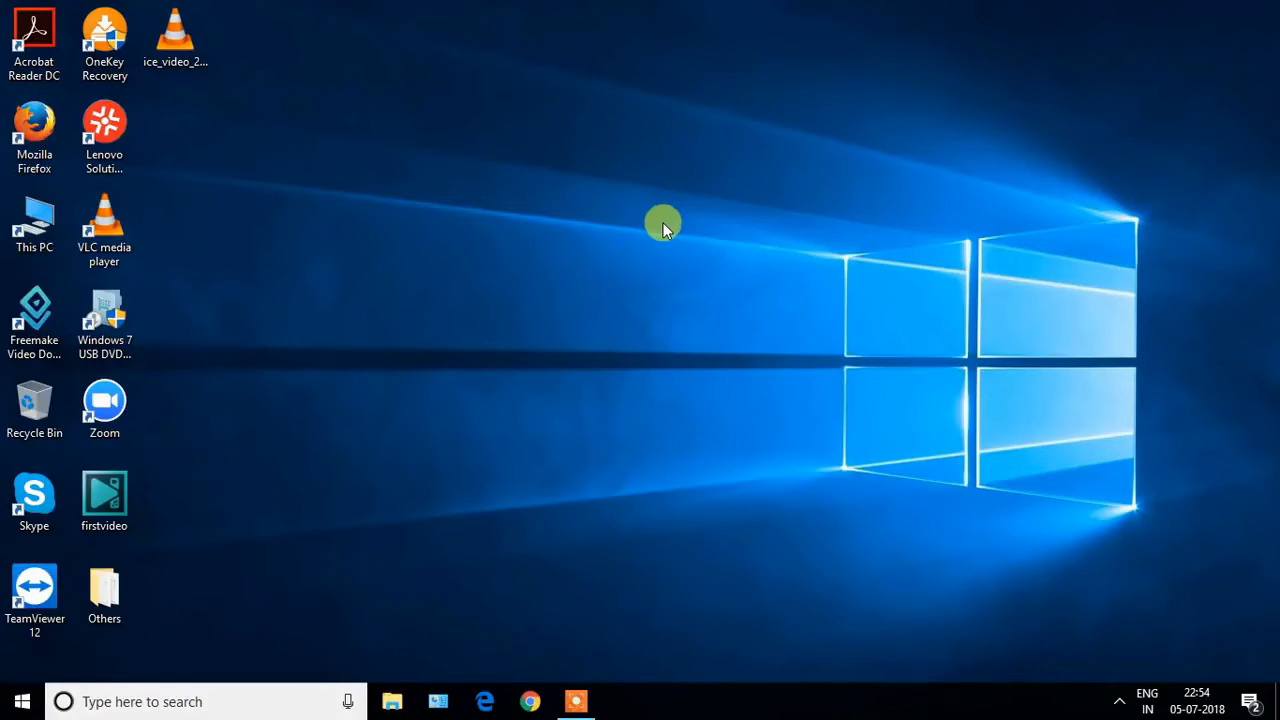
# Search Windows for control panel, open Control Panel and go to the list of programs that can be uninstalled.
pyautogui.click(258, 698)
pyautogui.write('contr')
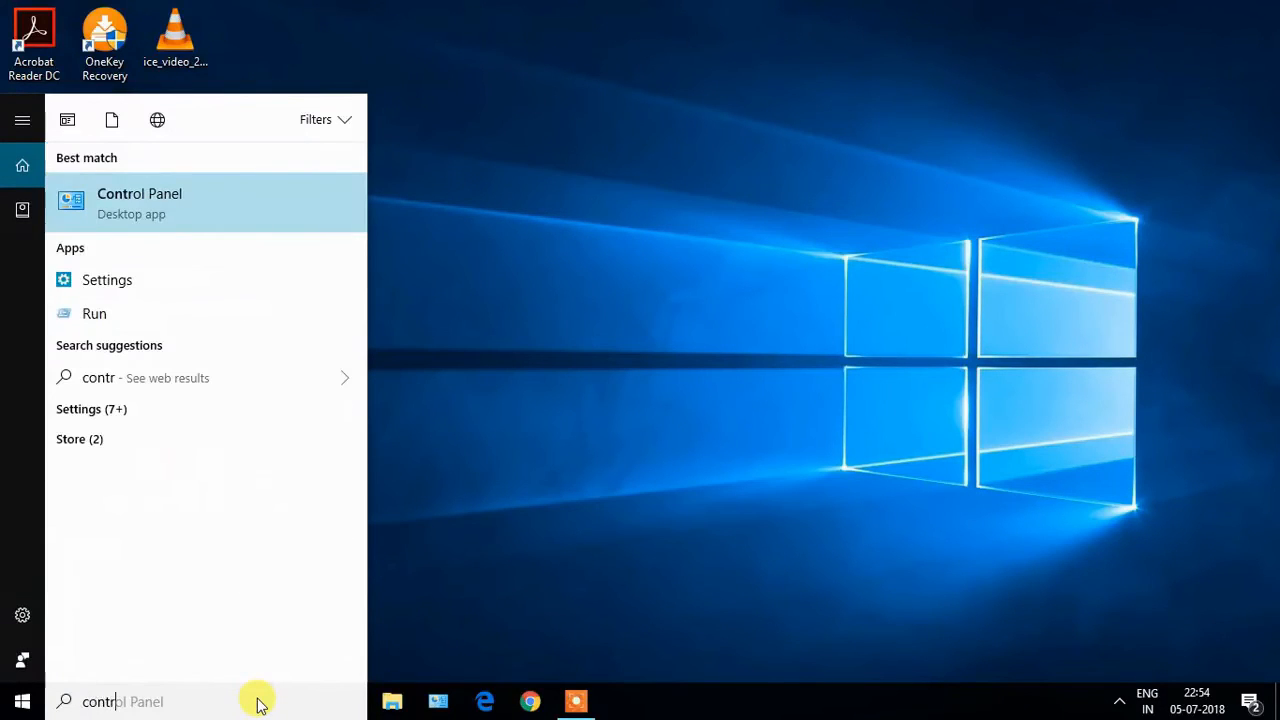
pyautogui.write('ol ')
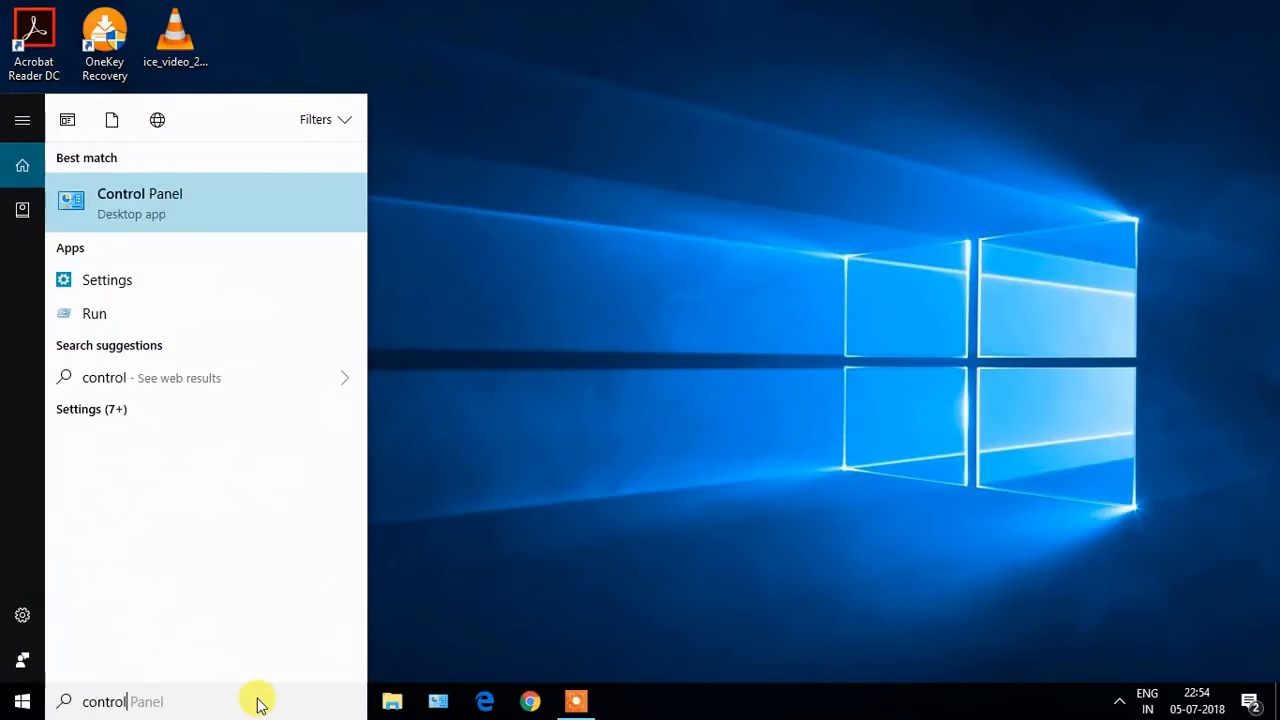
pyautogui.write('panel')
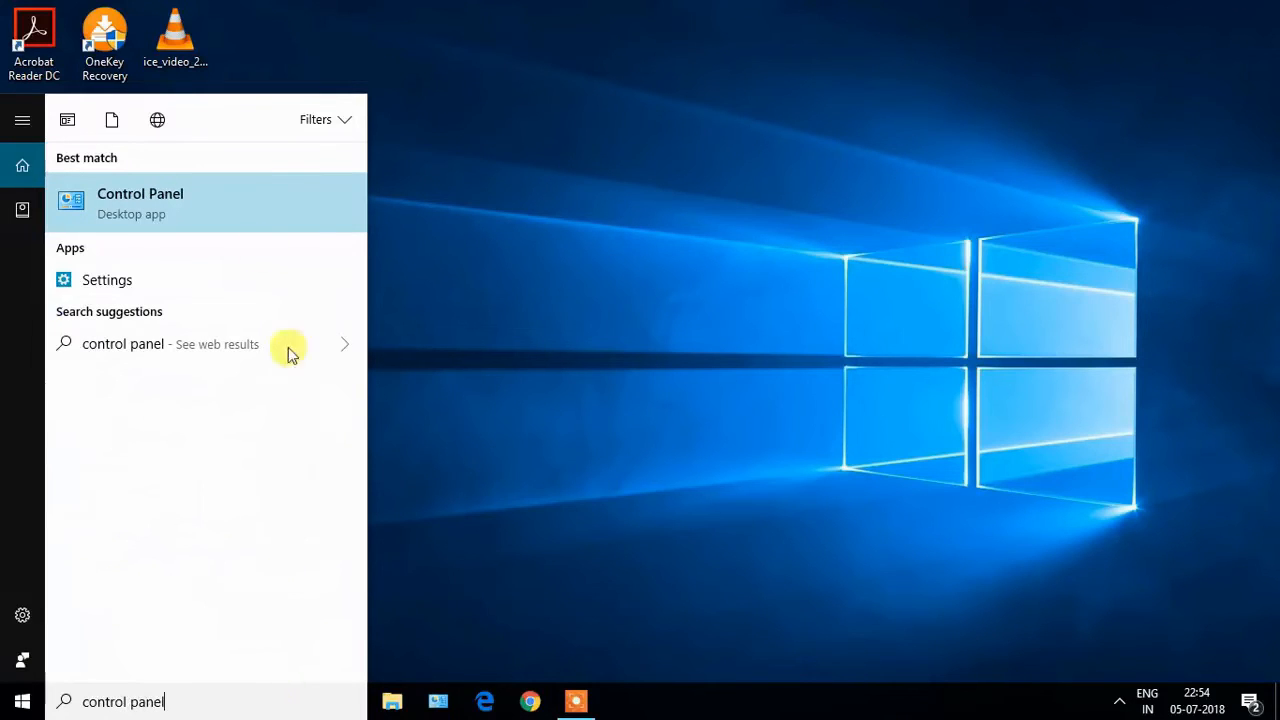
pyautogui.click(249, 192)
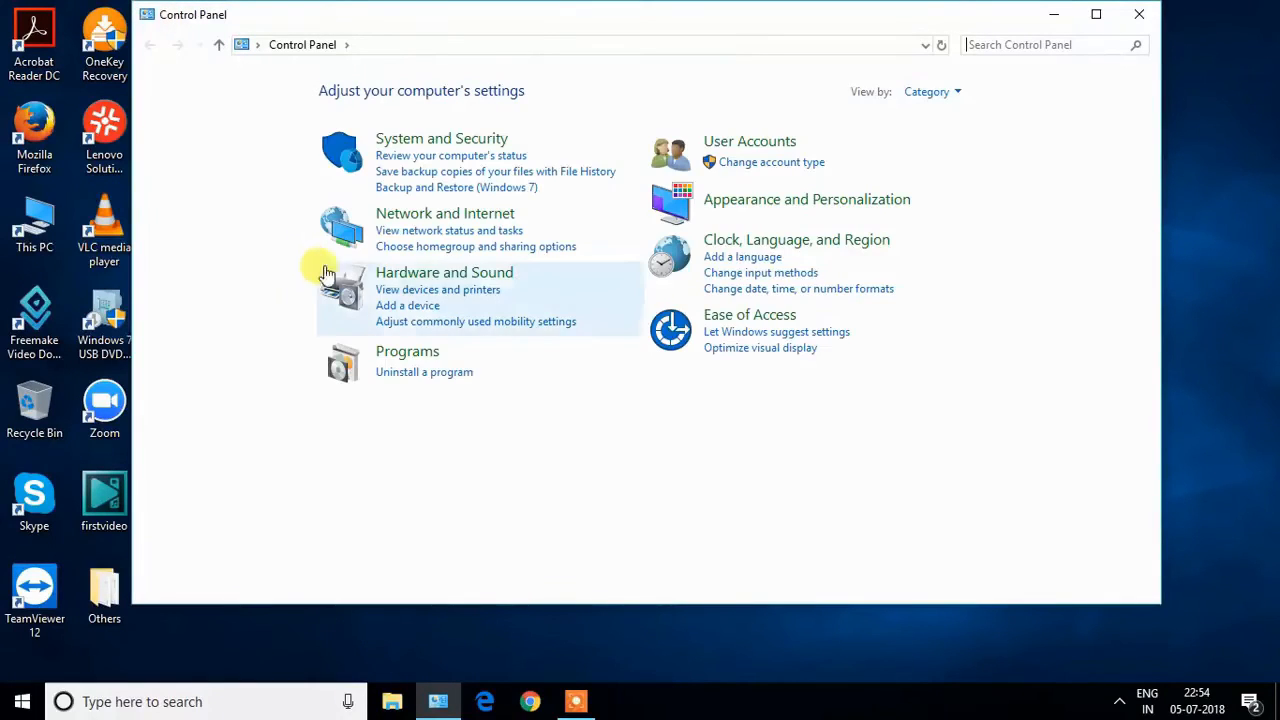
pyautogui.click(443, 373)
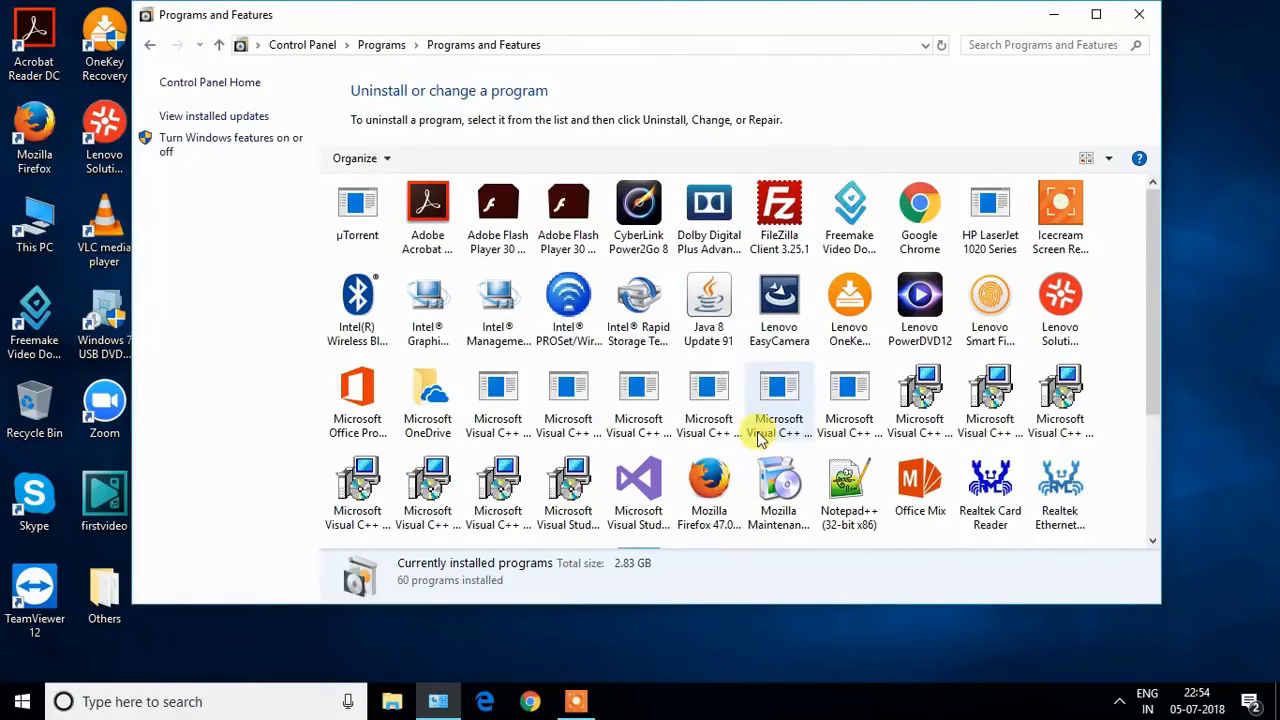
# Uninstall FileZilla Client 3.25.1, choosing to reboot the computer manually later, and finish the uninstaller.
pyautogui.click(786, 236)
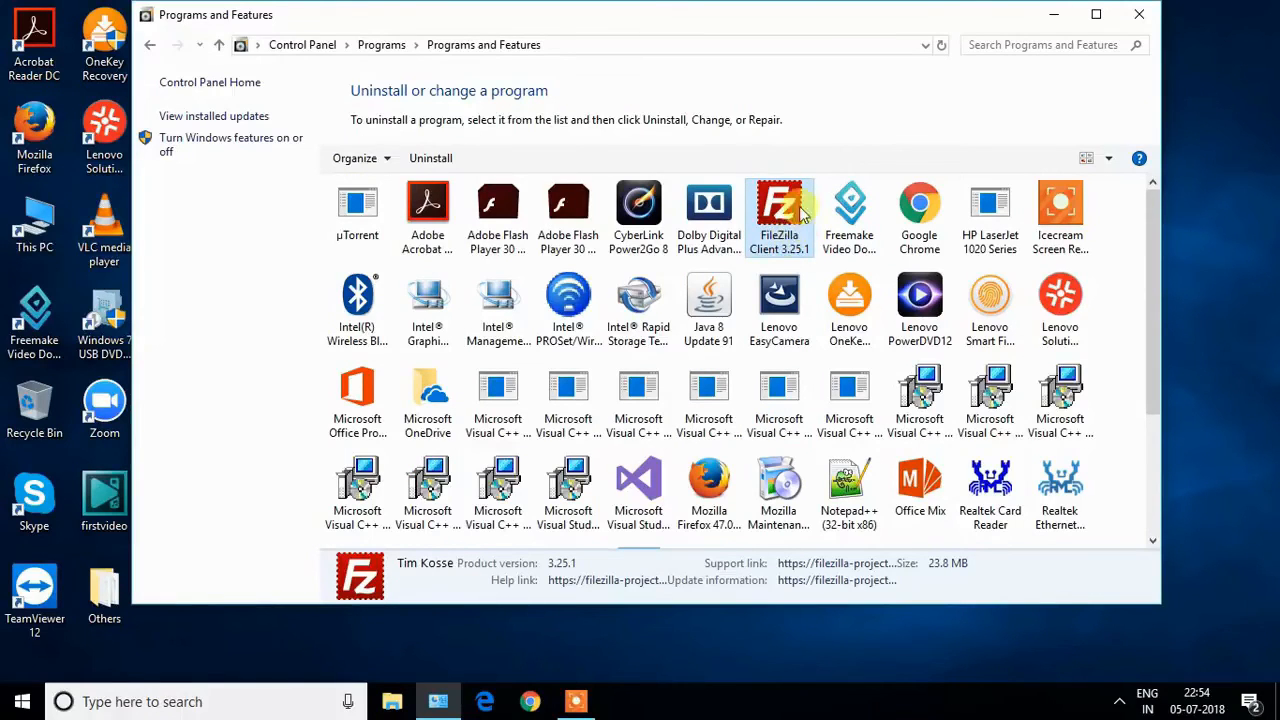
pyautogui.rightClick(775, 226)
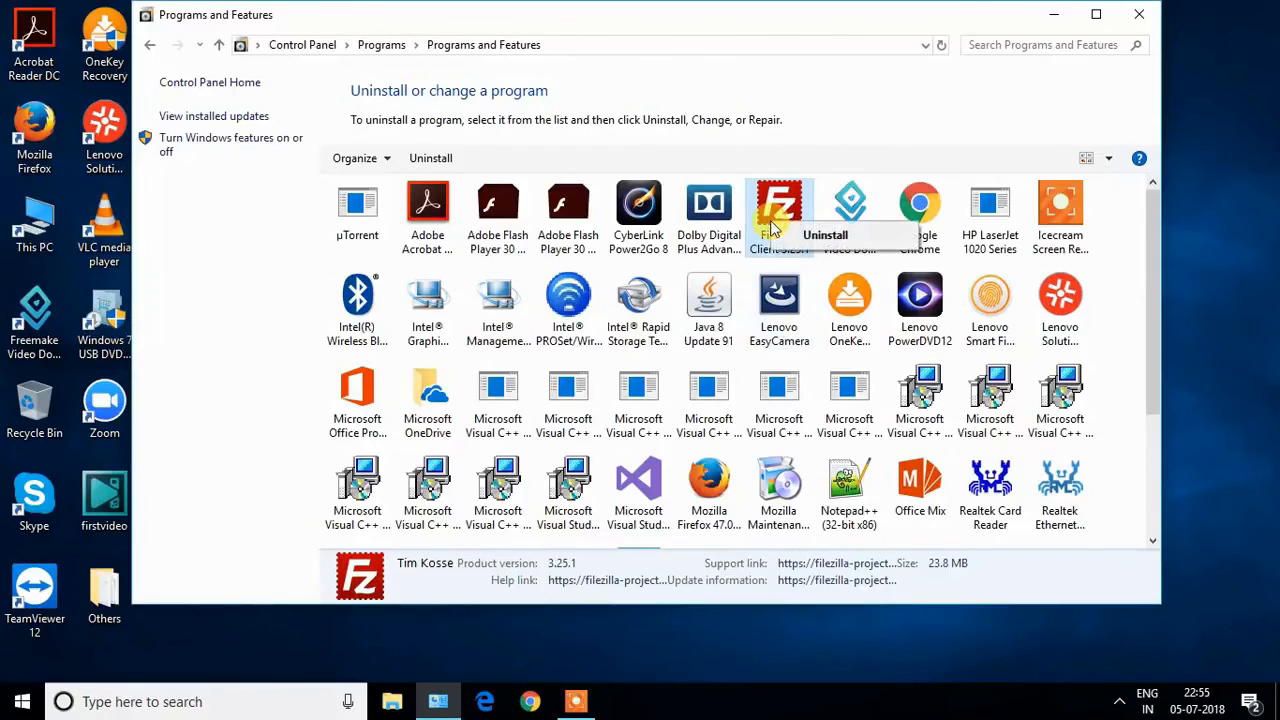
pyautogui.click(812, 236)
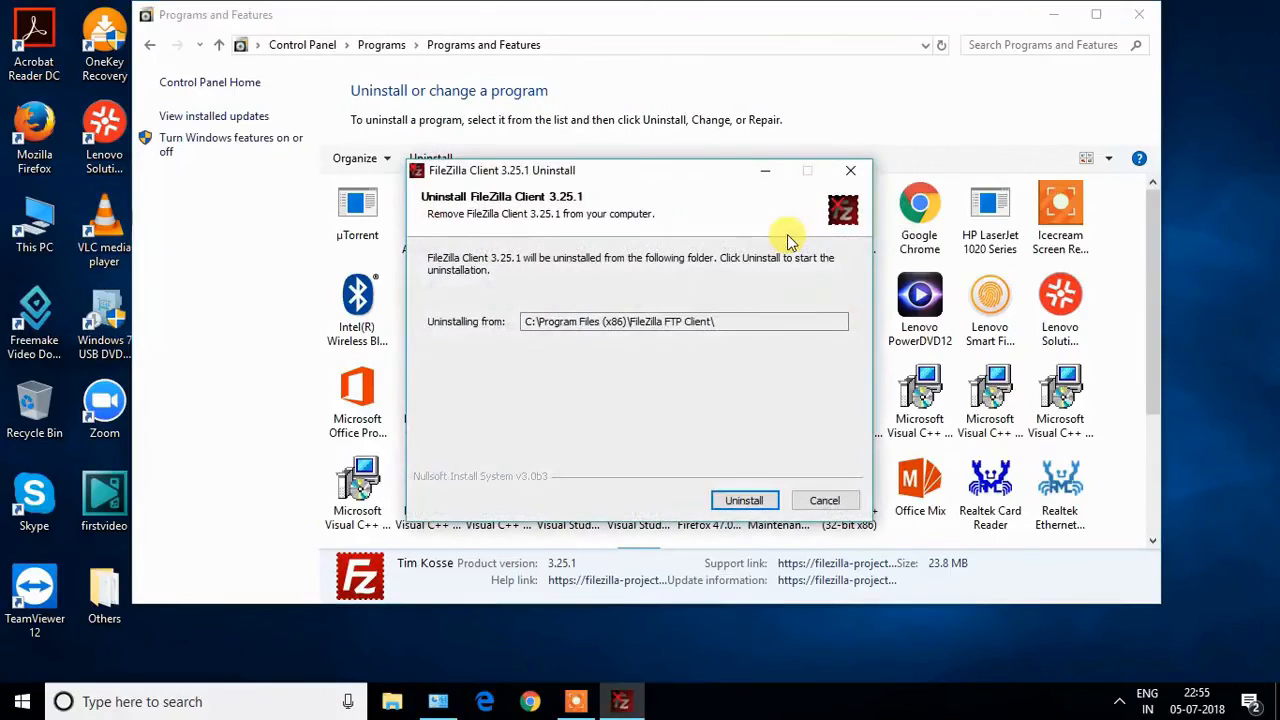
pyautogui.click(735, 500)
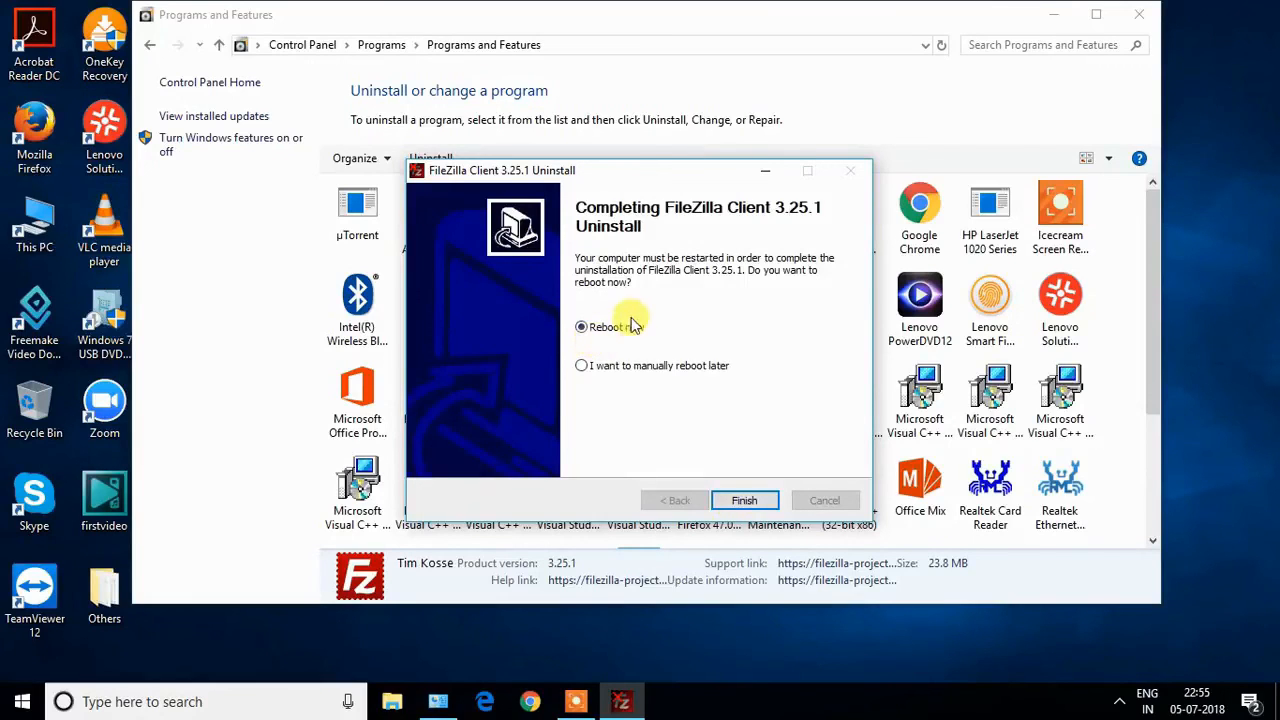
pyautogui.click(628, 368)
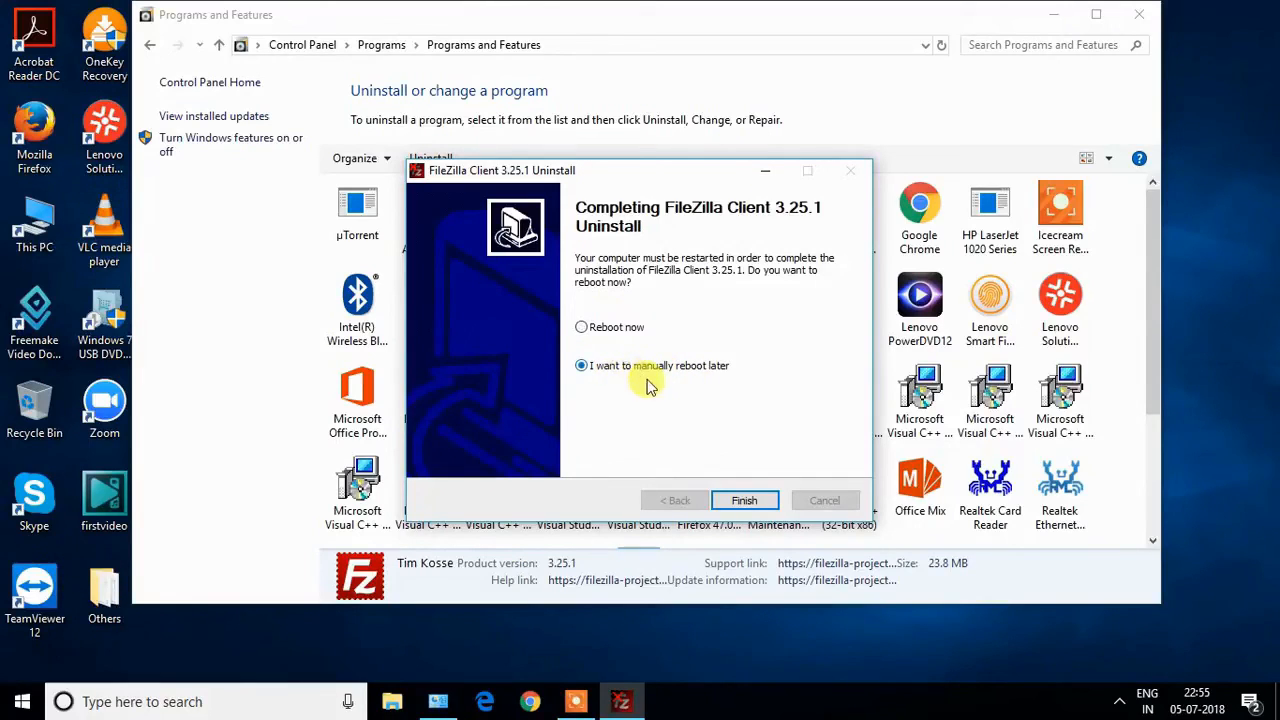
pyautogui.click(744, 500)
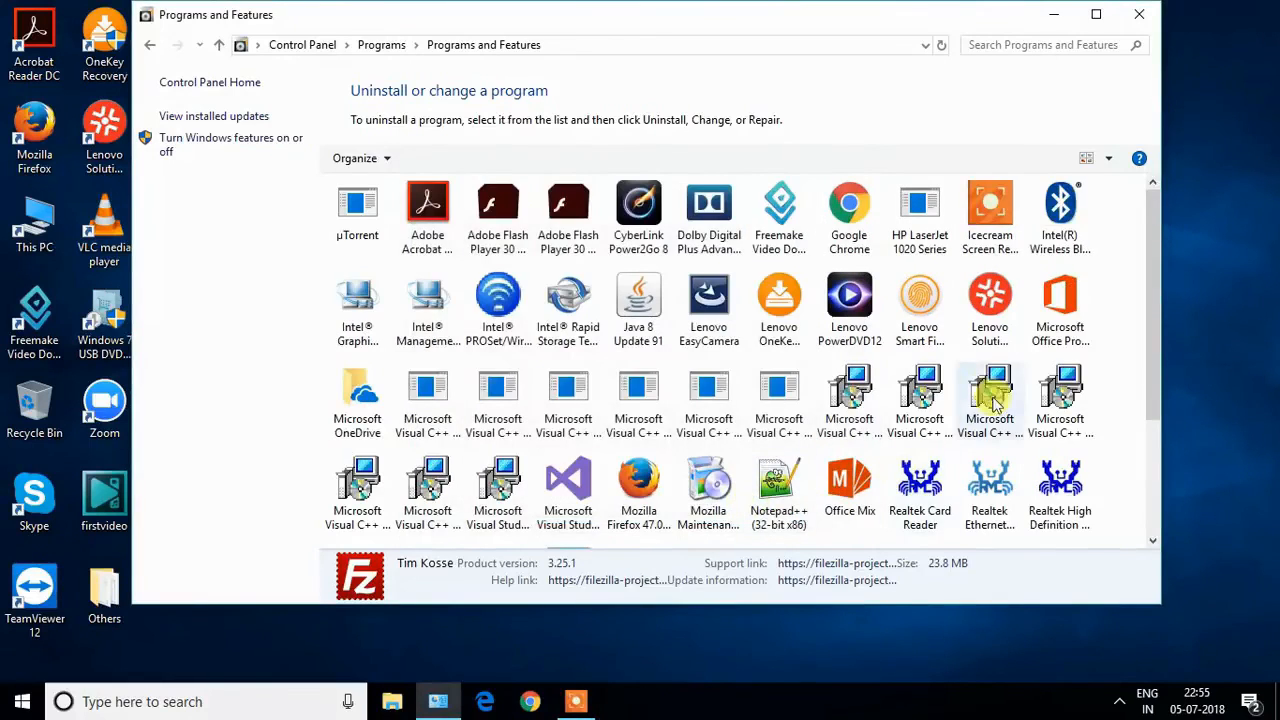
# Look through the remaining installed programs for other unneeded software and close Programs and Features.
pyautogui.scroll(-2, 908, 415)
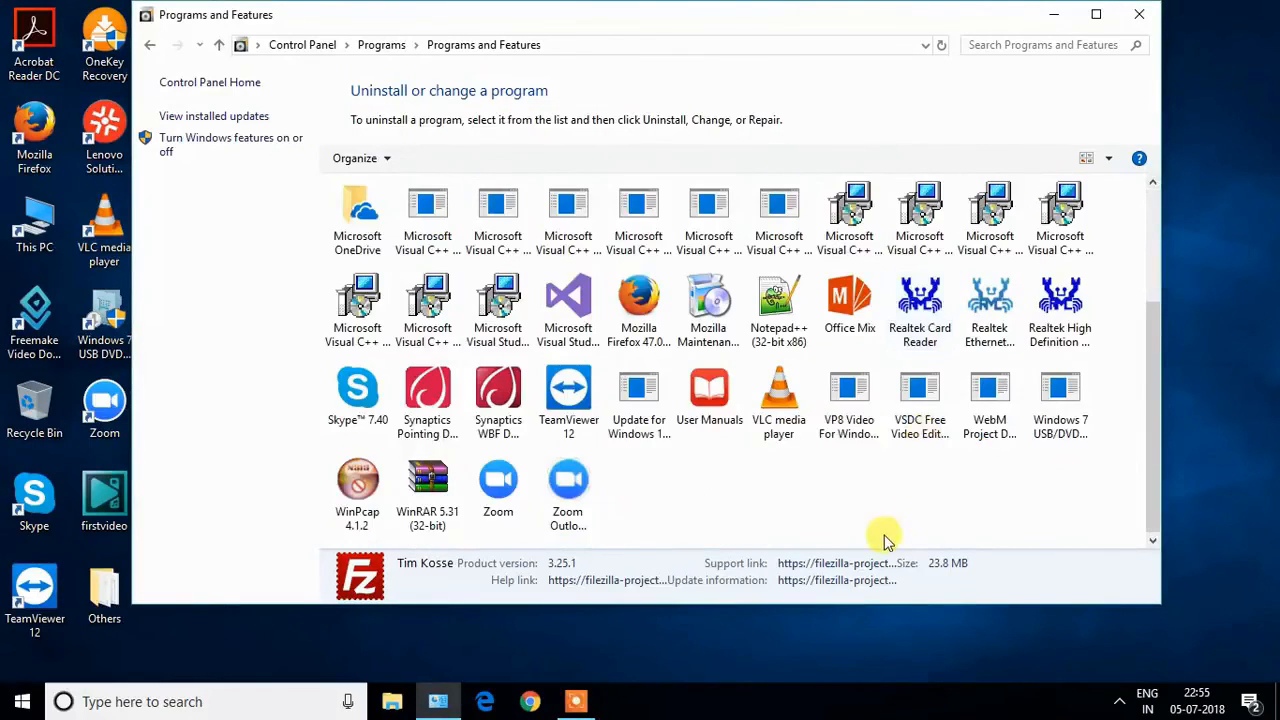
pyautogui.scroll(2, 886, 530)
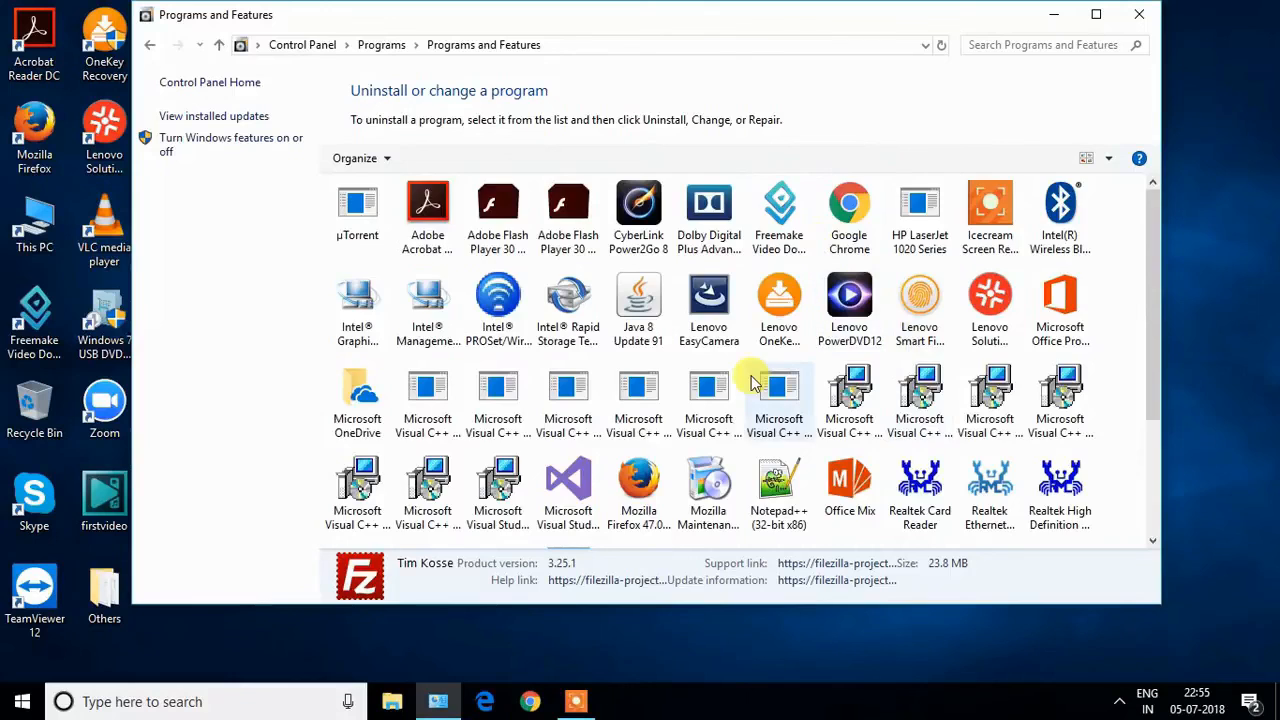
pyautogui.scroll(-2, 753, 385)
pyautogui.scroll(2, 753, 382)
pyautogui.scroll(-2, 985, 375)
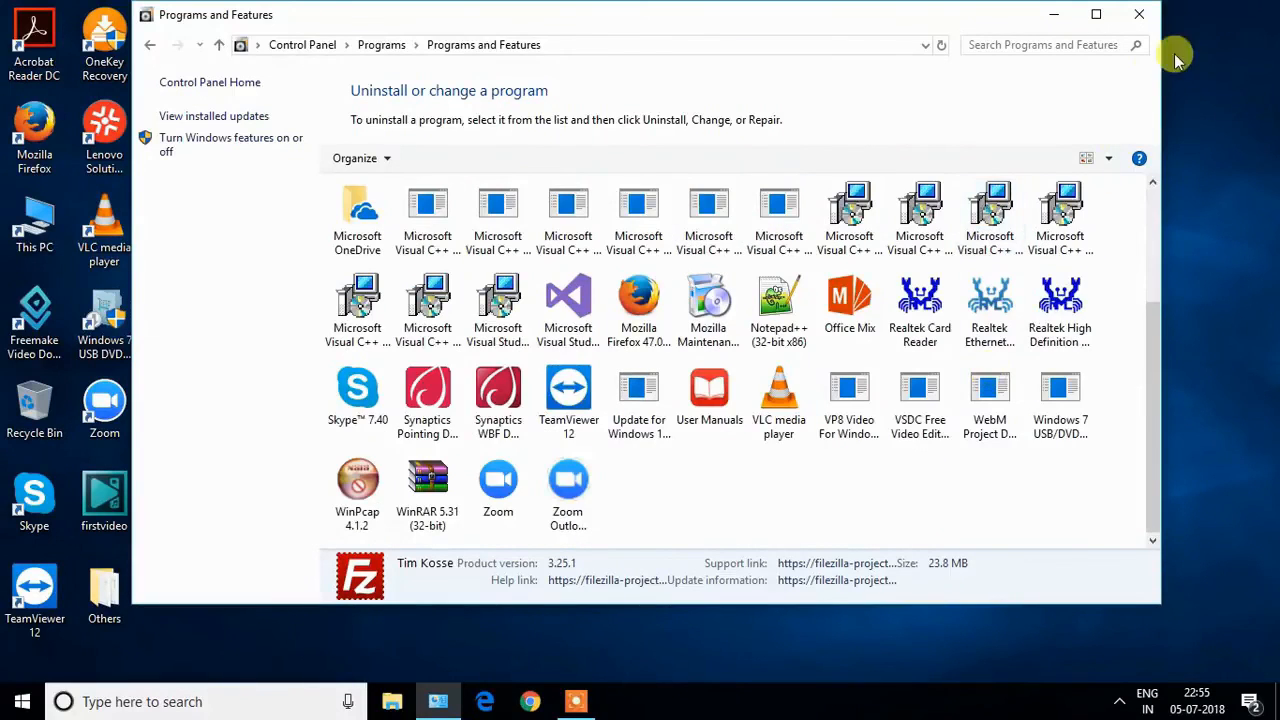
pyautogui.click(1139, 14)
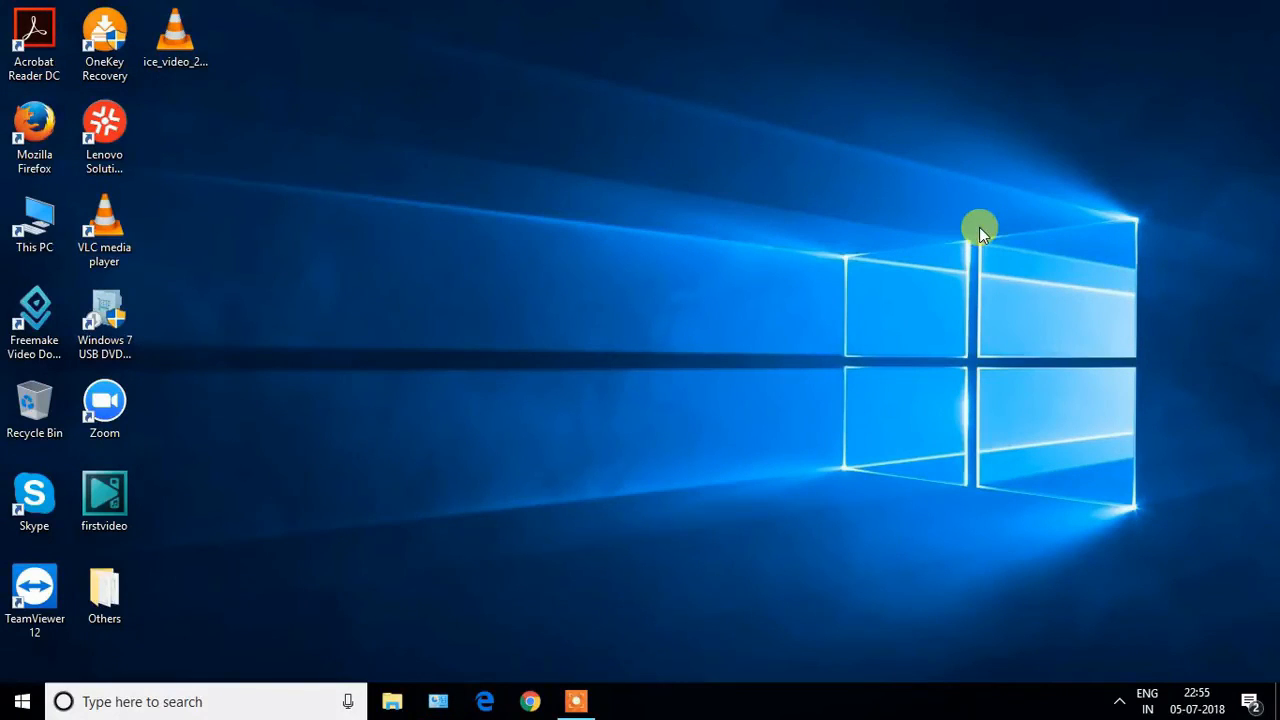